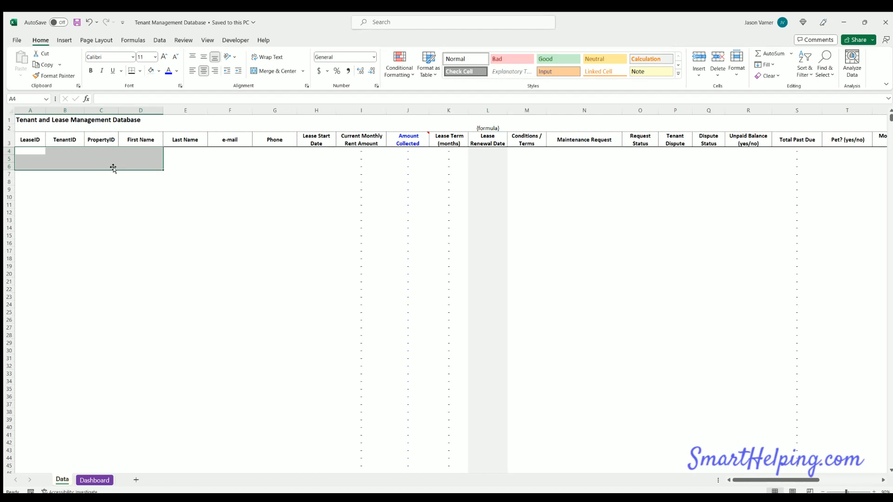
Review the empty entry columns on the Data sheet and the summary metrics on the Dashboard sheet.
{"action": "left_click_drag", "start_coordinate": [29, 148], "coordinate": [274, 312]}
{"action": "left_click_drag", "start_coordinate": [27, 149], "coordinate": [270, 312]}
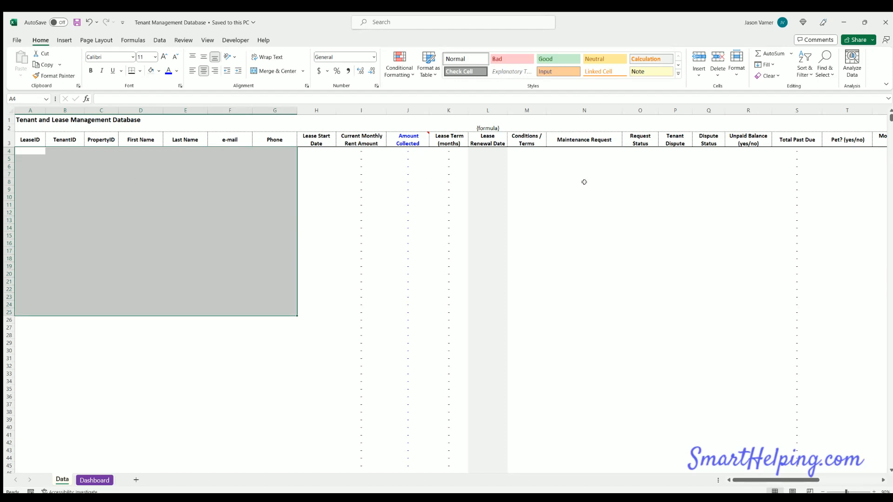
{"action": "left_click", "coordinate": [84, 479]}
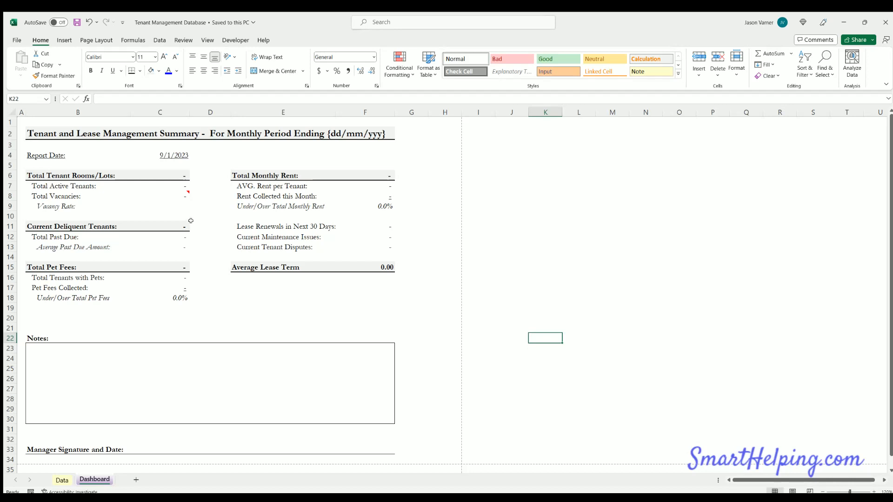
{"action": "left_click", "coordinate": [62, 479]}
{"action": "left_click", "coordinate": [226, 226]}
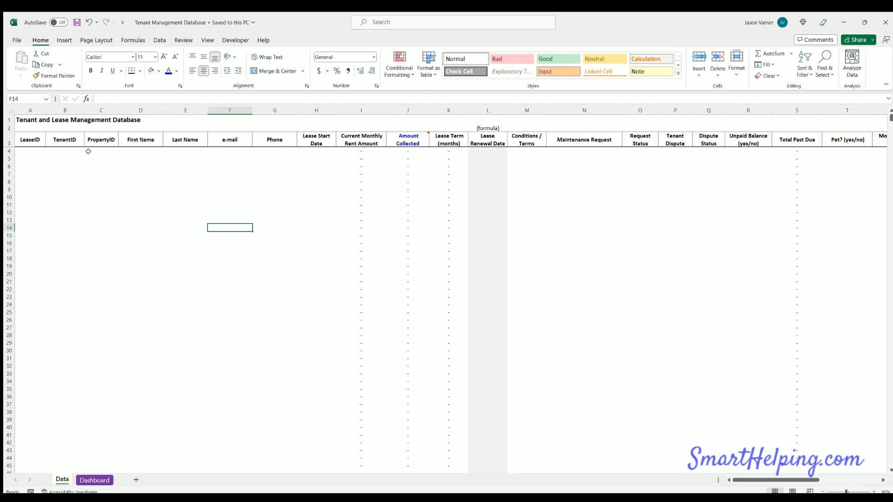
{"action": "left_click_drag", "start_coordinate": [28, 148], "coordinate": [434, 374]}
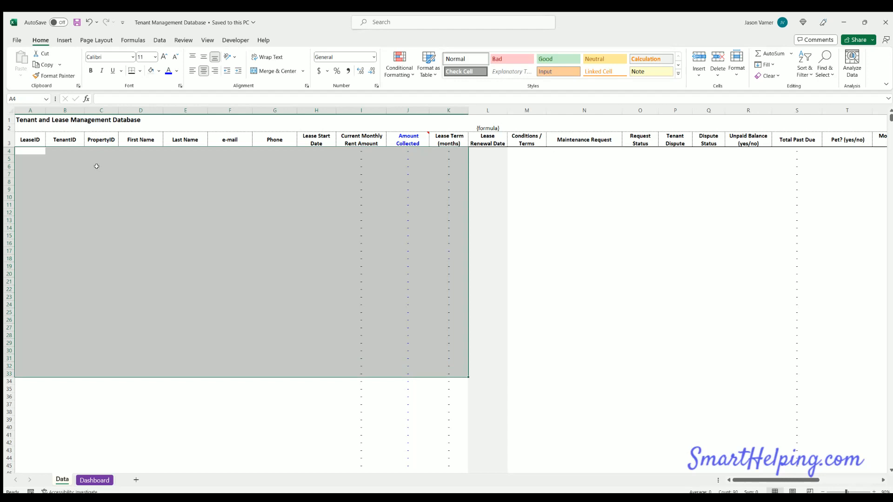
Fill the LeaseID column from A4 to A20 with the series l1 to l17.
{"action": "left_click", "coordinate": [30, 149]}
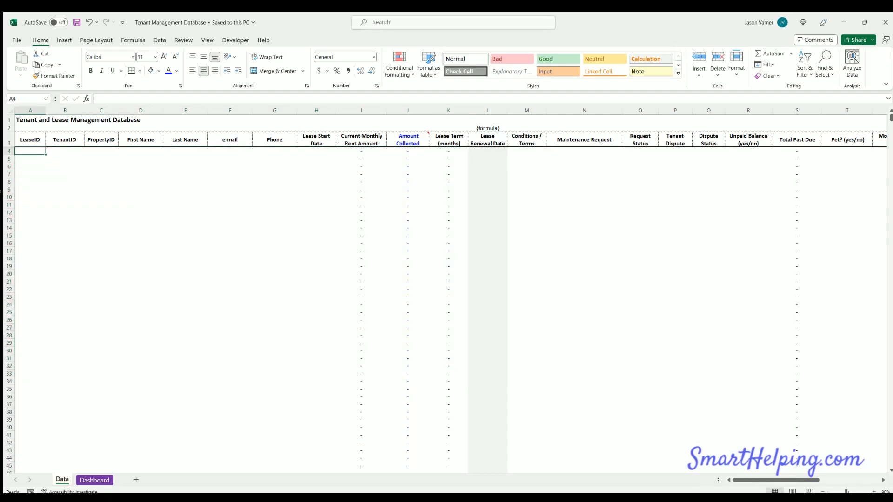
{"action": "type", "text": "11"}
{"action": "key", "text": "Return"}
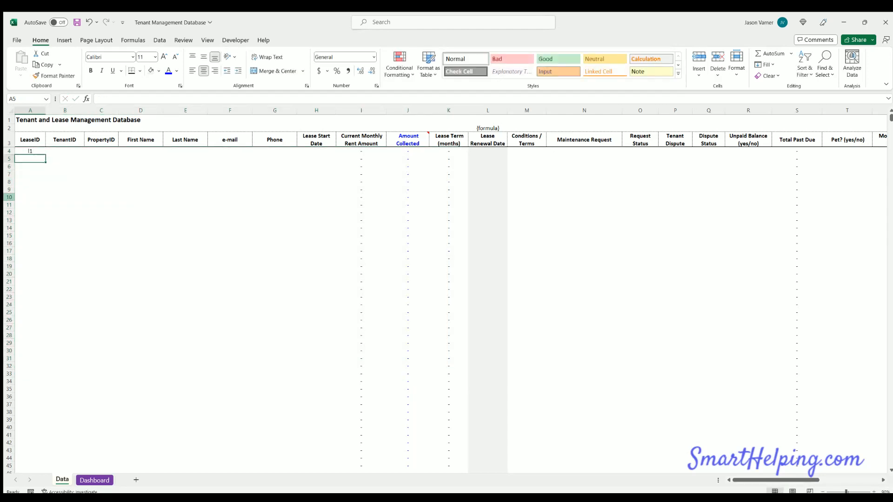
{"action": "type", "text": "I2"}
{"action": "key", "text": "Return"}
{"action": "left_click_drag", "start_coordinate": [31, 150], "coordinate": [42, 274]}
Fill the TenantID column from B4 to B17 with the series T1 to T14.
{"action": "left_click", "coordinate": [65, 149]}
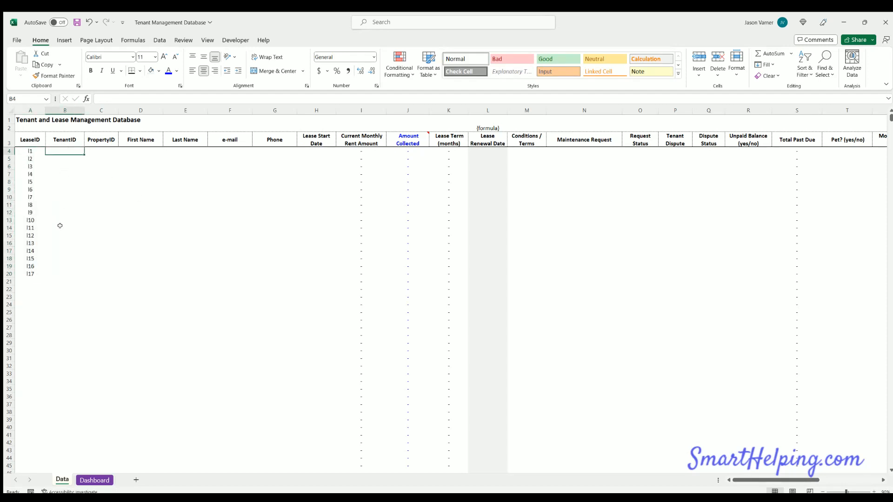
{"action": "type", "text": "T1"}
{"action": "key", "text": "Return"}
{"action": "type", "text": "T2"}
{"action": "key", "text": "Return"}
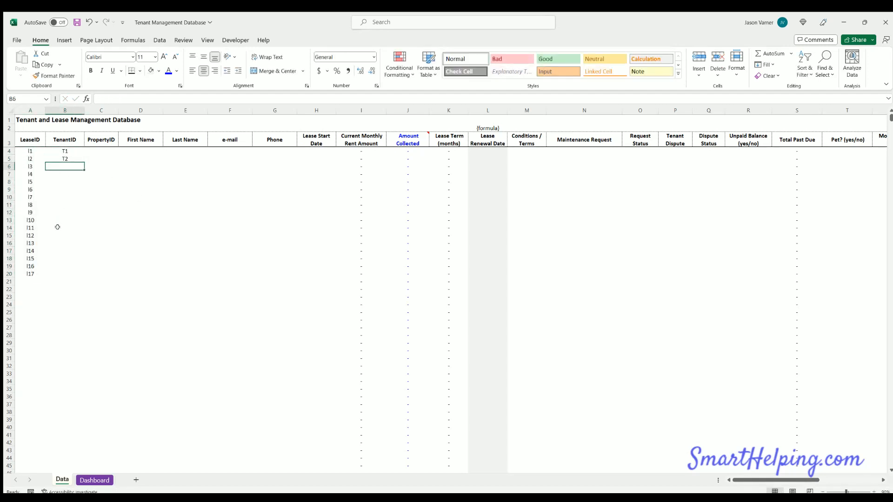
{"action": "left_click_drag", "start_coordinate": [65, 151], "coordinate": [89, 260]}
Fill the PropertyID column from C4 to C33 with the series P1 to P30.
{"action": "left_click", "coordinate": [101, 151]}
{"action": "type", "text": "P1"}
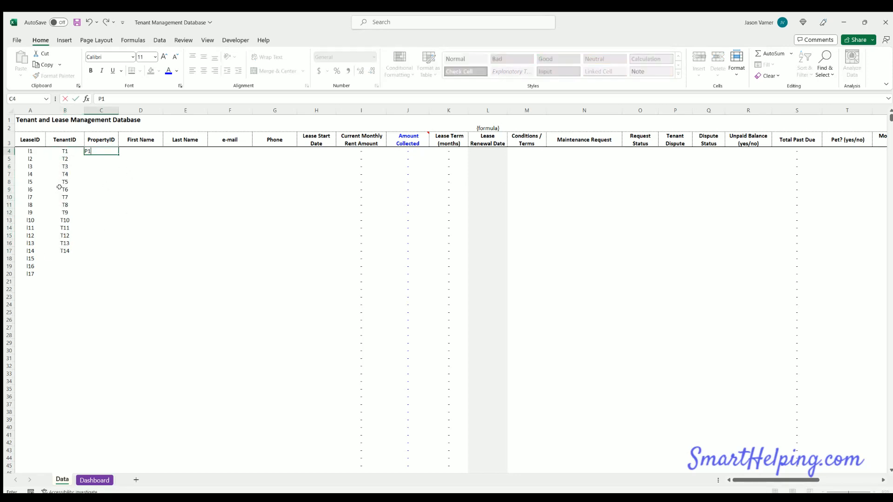
{"action": "key", "text": "Return"}
{"action": "type", "text": "P2"}
{"action": "key", "text": "Return"}
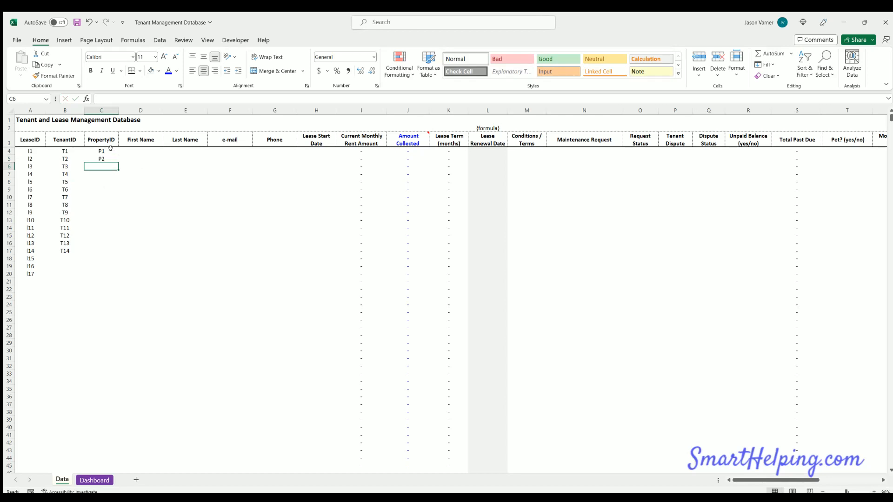
{"action": "left_click_drag", "start_coordinate": [108, 149], "coordinate": [122, 376]}
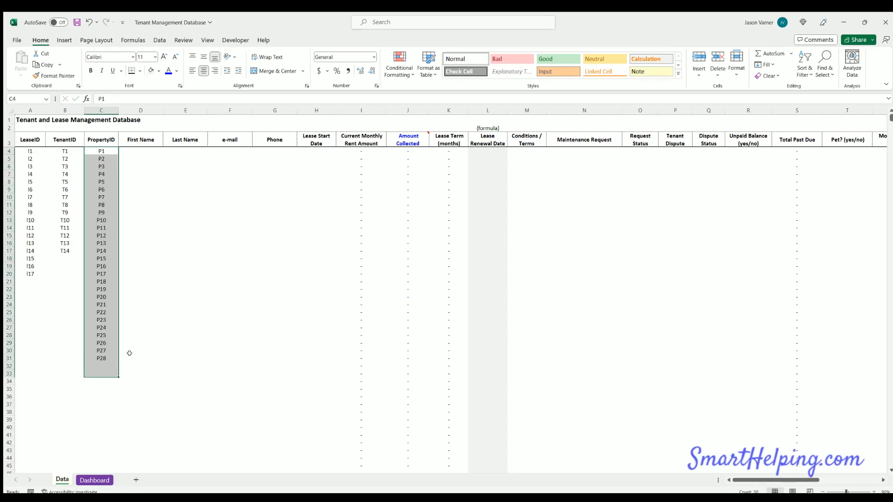
Examine how Total Vacancies on the Dashboard depends on the PropertyID and Lease Start Date columns, reading its cell note.
{"action": "left_click", "coordinate": [106, 148]}
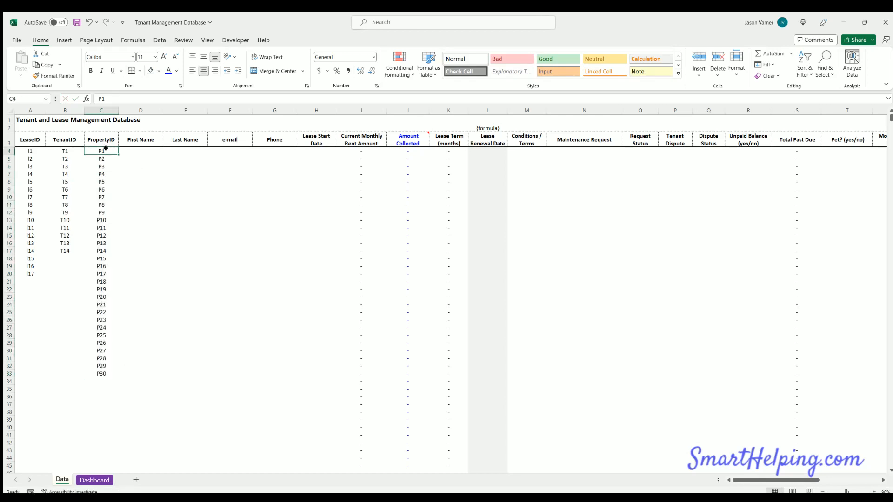
{"action": "left_click_drag", "start_coordinate": [105, 171], "coordinate": [102, 307]}
{"action": "left_click_drag", "start_coordinate": [101, 204], "coordinate": [98, 288]}
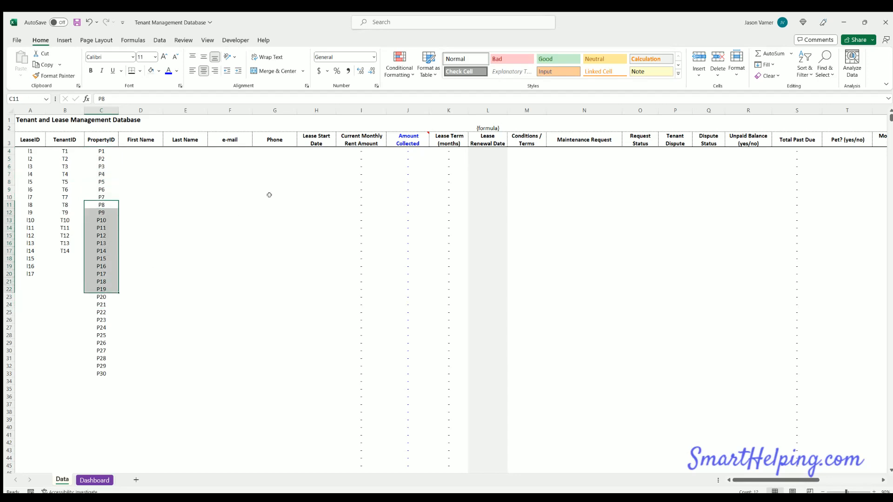
{"action": "left_click", "coordinate": [318, 150]}
{"action": "left_click", "coordinate": [317, 173]}
{"action": "left_click", "coordinate": [316, 188]}
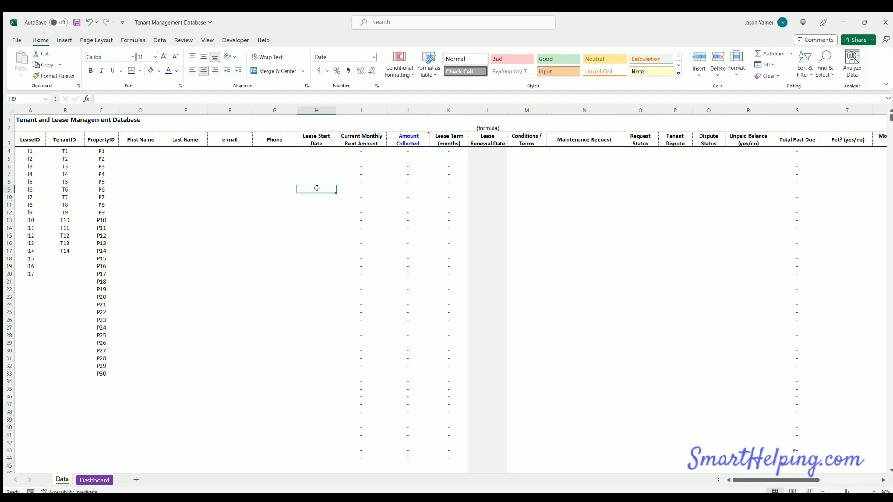
{"action": "left_click", "coordinate": [94, 480]}
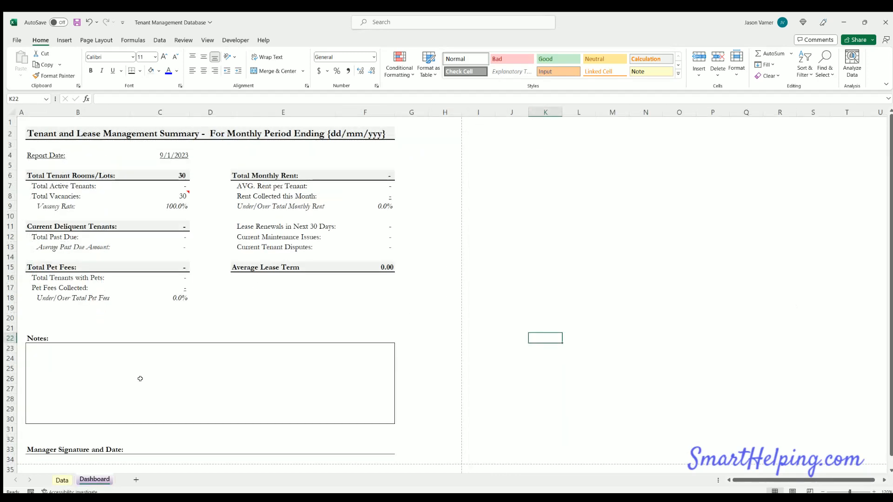
{"action": "mouse_move", "coordinate": [175, 196]}
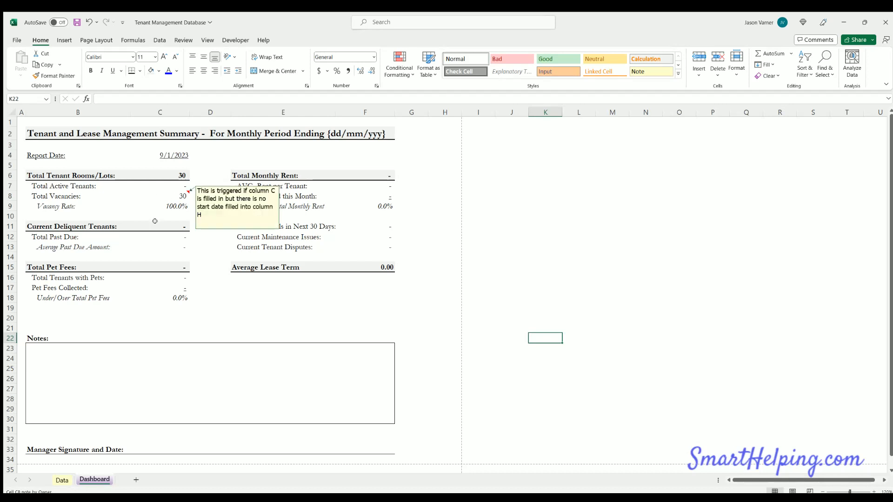
{"action": "left_click", "coordinate": [61, 481]}
{"action": "left_click_drag", "start_coordinate": [96, 371], "coordinate": [102, 151]}
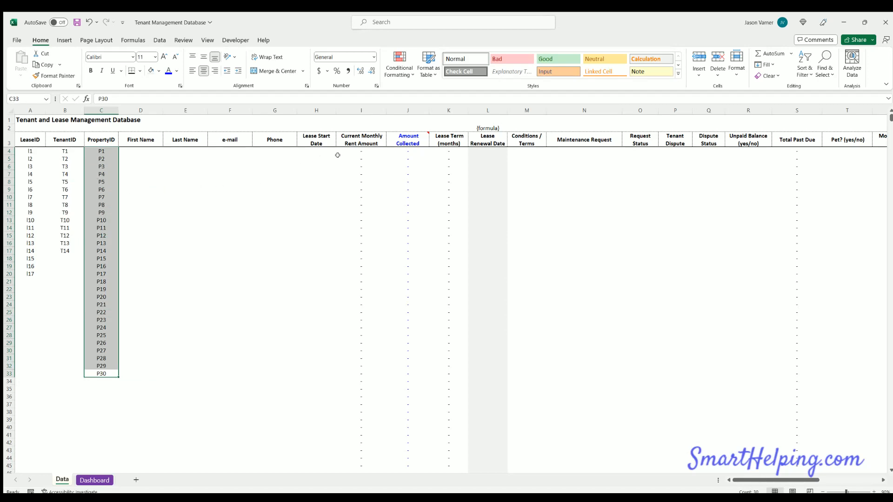
Enter the placeholders t, v, ee and 33 in row 4 under First Name, Last Name, e-mail and Phone.
{"action": "left_click", "coordinate": [137, 150]}
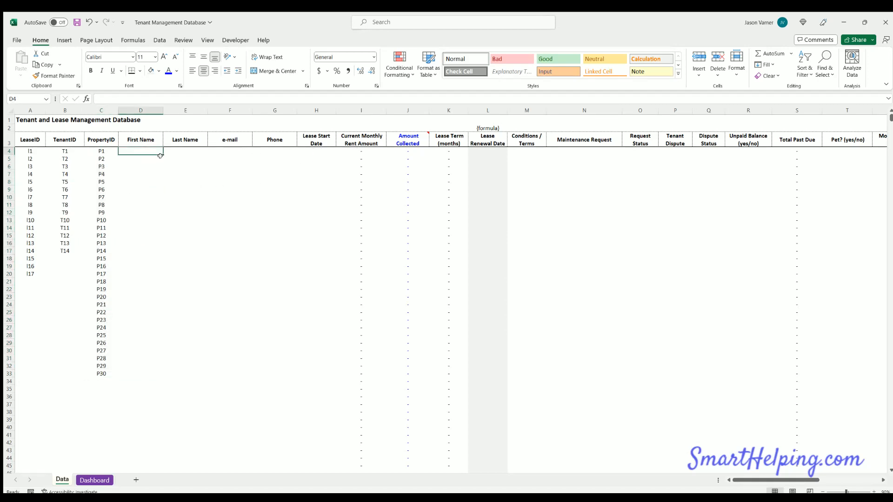
{"action": "type", "text": "t"}
{"action": "left_click", "coordinate": [189, 149]}
{"action": "type", "text": "v"}
{"action": "left_click", "coordinate": [231, 148]}
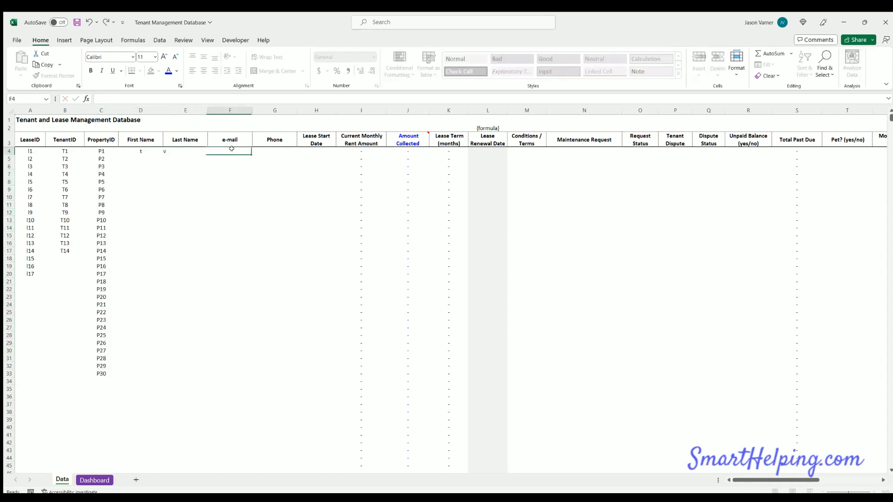
{"action": "type", "text": "ee"}
{"action": "left_click", "coordinate": [269, 151]}
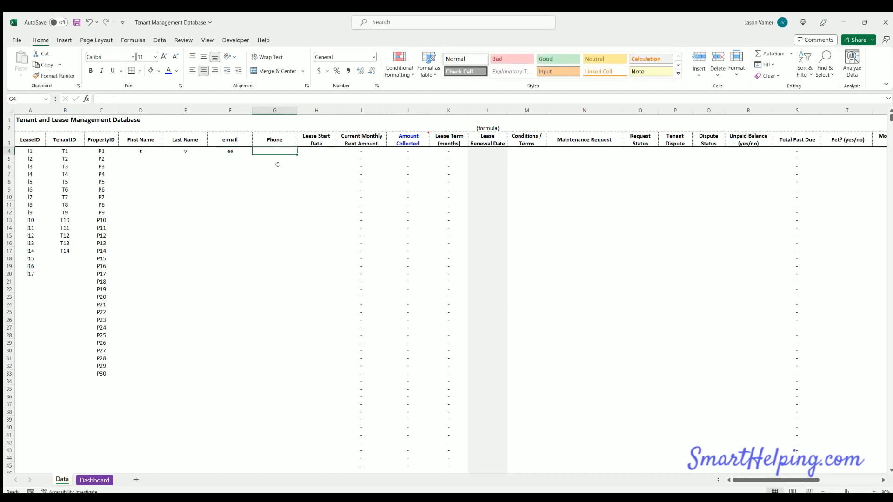
{"action": "type", "text": "33"}
{"action": "left_click", "coordinate": [272, 187]}
{"action": "left_click_drag", "start_coordinate": [139, 149], "coordinate": [269, 255]}
{"action": "left_click_drag", "start_coordinate": [272, 150], "coordinate": [147, 238]}
{"action": "left_click_drag", "start_coordinate": [139, 150], "coordinate": [277, 220]}
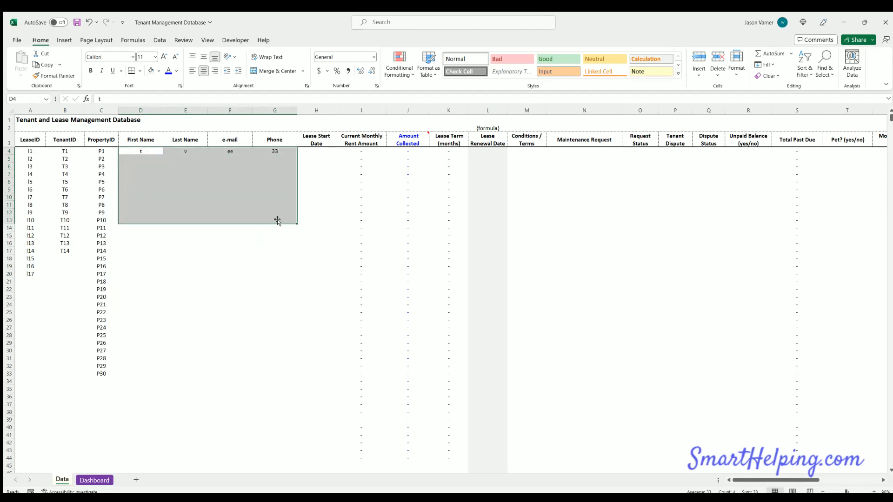
Enter the lease start date 8/1/2022 in H4 and fill it down daily to 8/30/2022 in H33.
{"action": "left_click", "coordinate": [312, 150]}
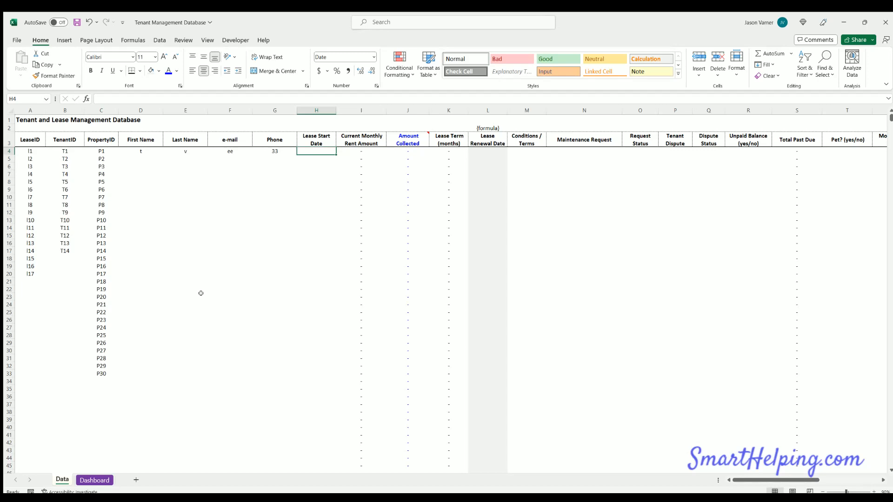
{"action": "type", "text": "8/1/"}
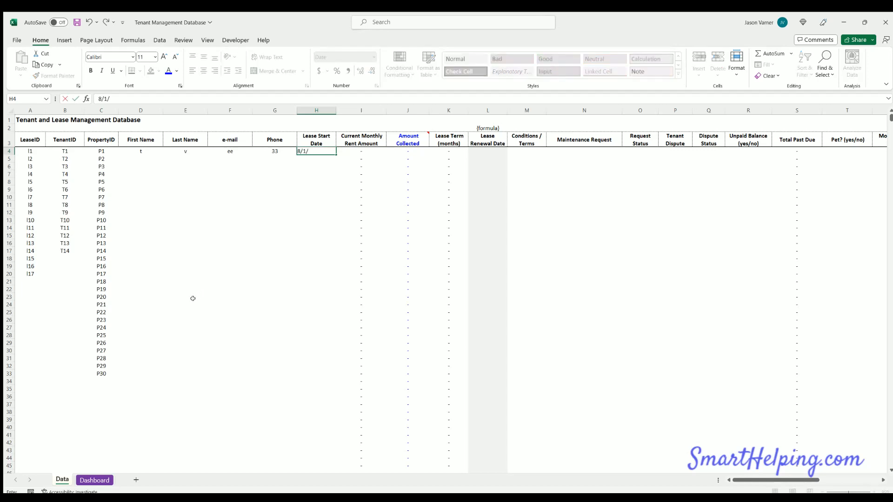
{"action": "type", "text": "2022"}
{"action": "key", "text": "Return"}
{"action": "left_click", "coordinate": [332, 151]}
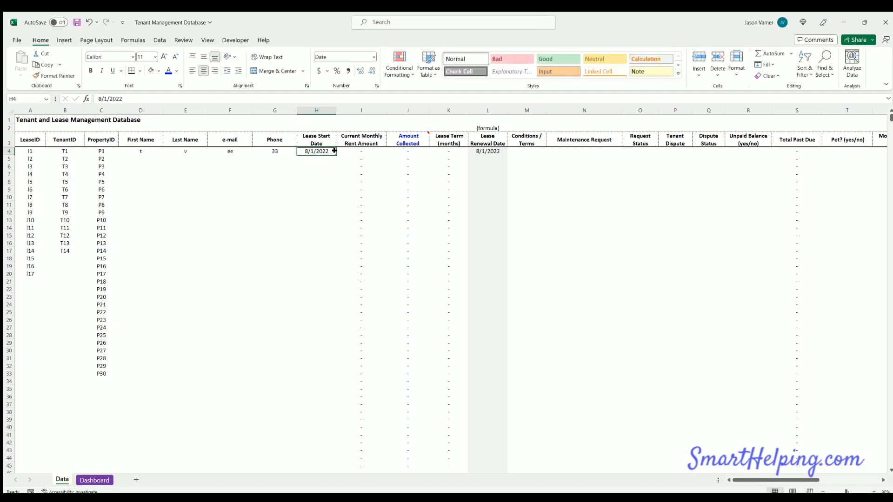
{"action": "left_click_drag", "start_coordinate": [335, 155], "coordinate": [332, 159]}
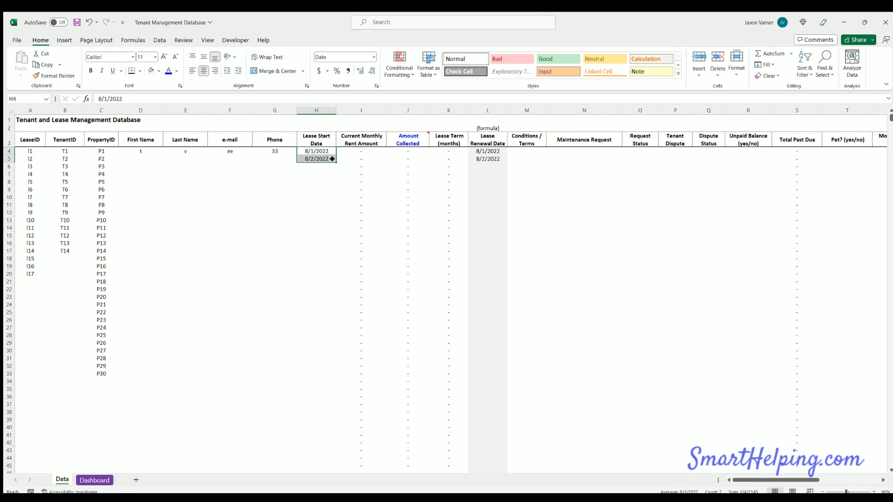
{"action": "left_click_drag", "start_coordinate": [322, 325], "coordinate": [318, 375]}
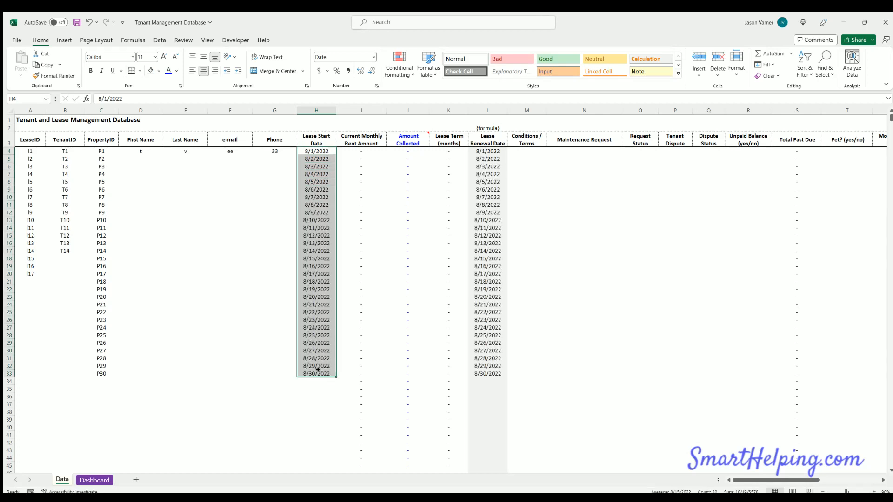
{"action": "left_click", "coordinate": [317, 371]}
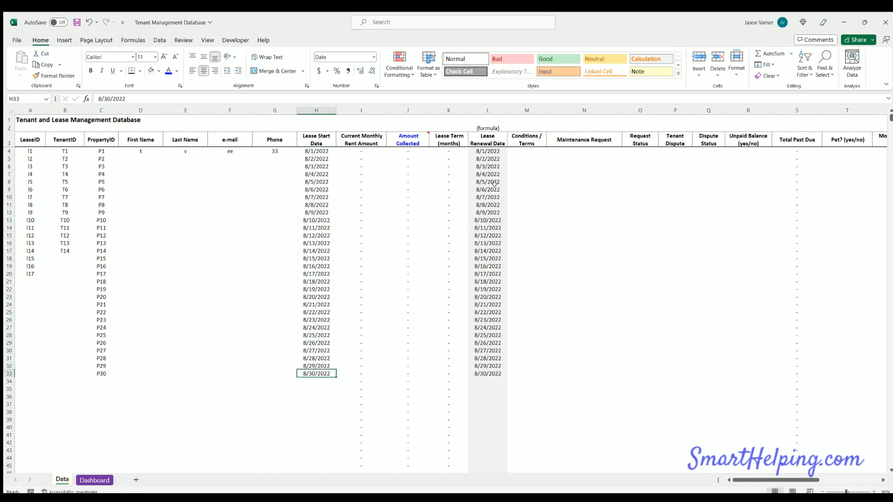
Set the lease term to 12 months for the leases in rows 4 to 22.
{"action": "left_click", "coordinate": [448, 150]}
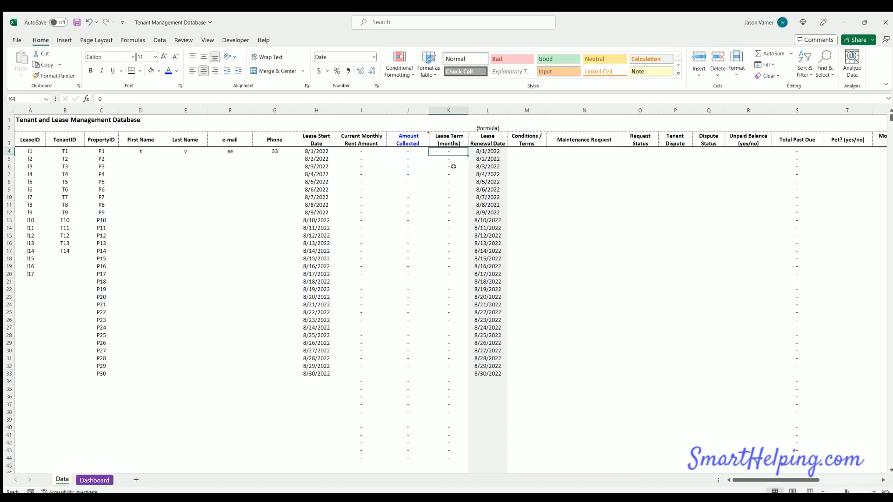
{"action": "type", "text": "12"}
{"action": "key", "text": "Return"}
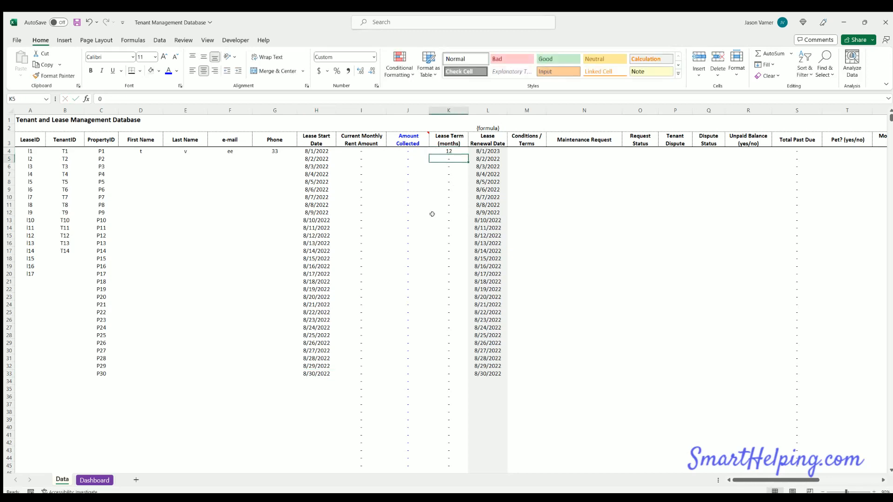
{"action": "left_click", "coordinate": [458, 151]}
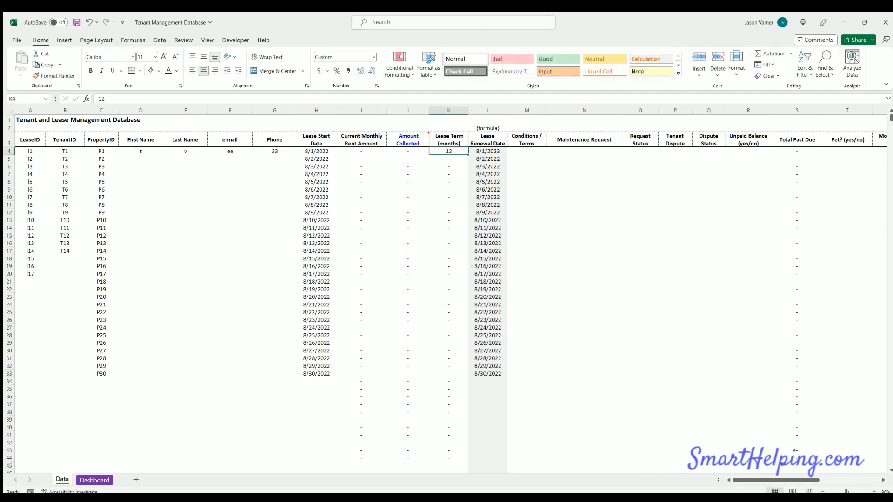
{"action": "left_click_drag", "start_coordinate": [468, 155], "coordinate": [453, 293]}
Set the lease term to 24 months for the leases in rows 23 to 33.
{"action": "left_click", "coordinate": [453, 299]}
{"action": "type", "text": "24"}
{"action": "key", "text": "Return"}
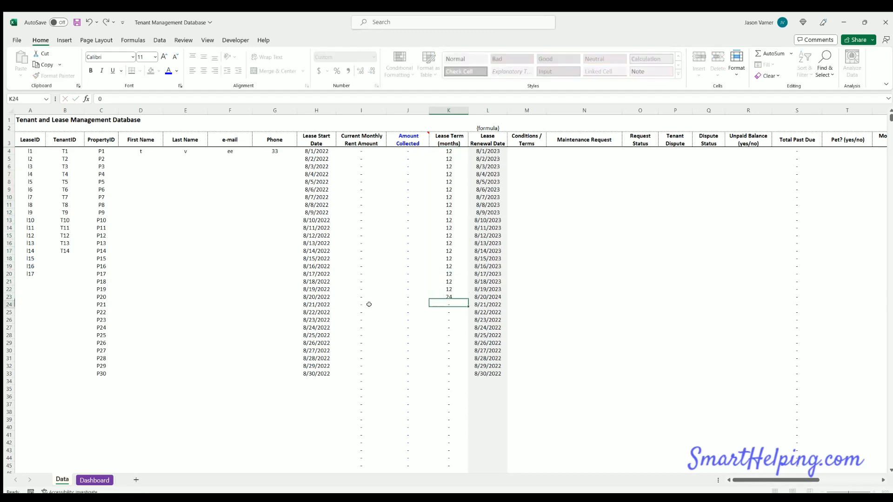
{"action": "left_click", "coordinate": [448, 297]}
{"action": "left_click_drag", "start_coordinate": [468, 300], "coordinate": [456, 376]}
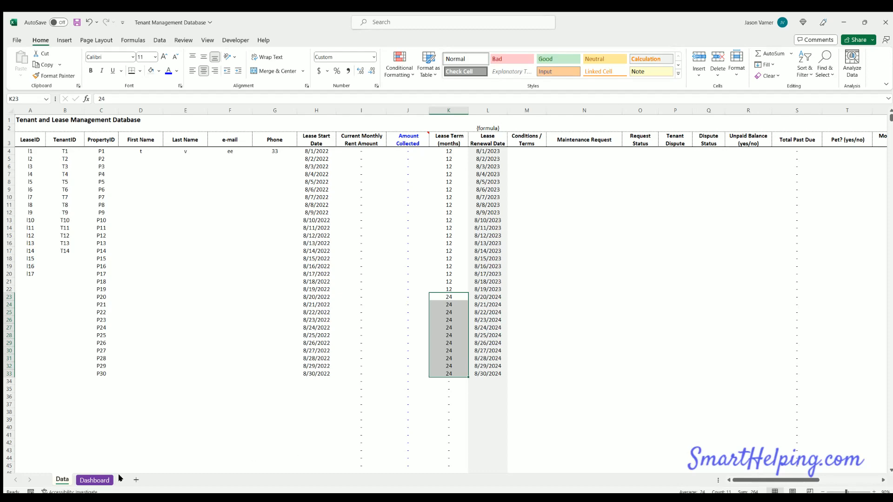
Check the Dashboard's tenant, vacancy and average lease term figures against the lease terms on the Data sheet.
{"action": "left_click", "coordinate": [94, 480]}
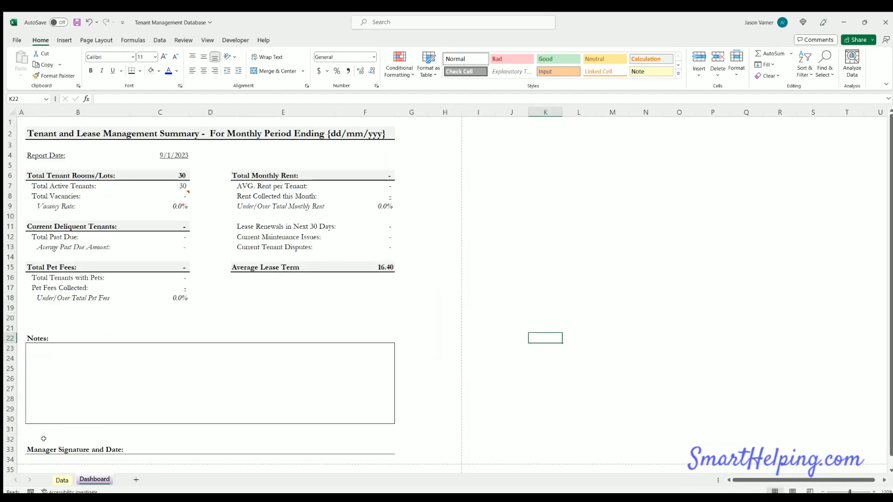
{"action": "left_click", "coordinate": [62, 480]}
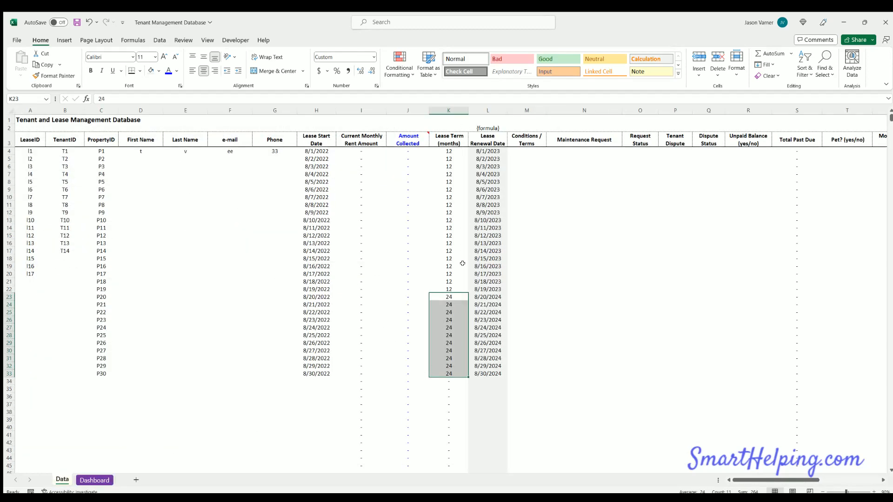
{"action": "left_click", "coordinate": [91, 480]}
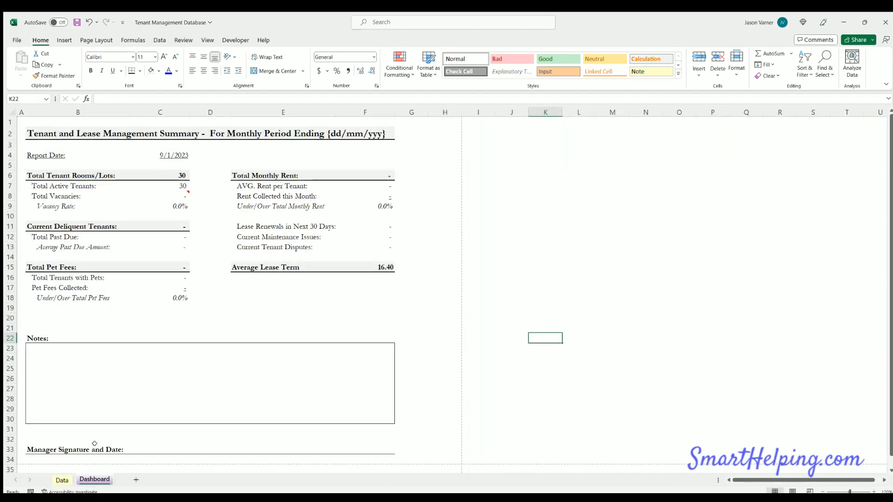
Clear the lease start dates and lease terms for P13 and P14 on the Data sheet, and check the Dashboard's vacancy figures.
{"action": "left_click", "coordinate": [62, 480]}
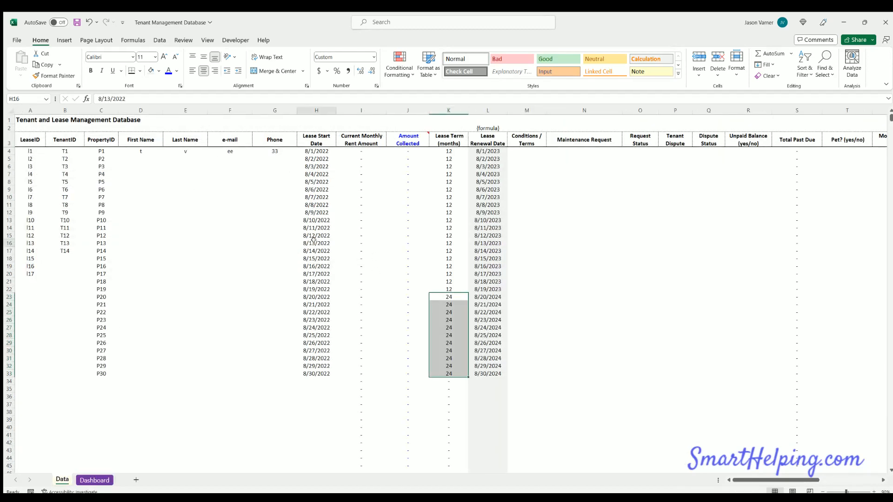
{"action": "left_click_drag", "start_coordinate": [316, 243], "coordinate": [317, 251]}
{"action": "key", "text": "Delete"}
{"action": "left_click", "coordinate": [316, 274]}
{"action": "left_click", "coordinate": [448, 242]}
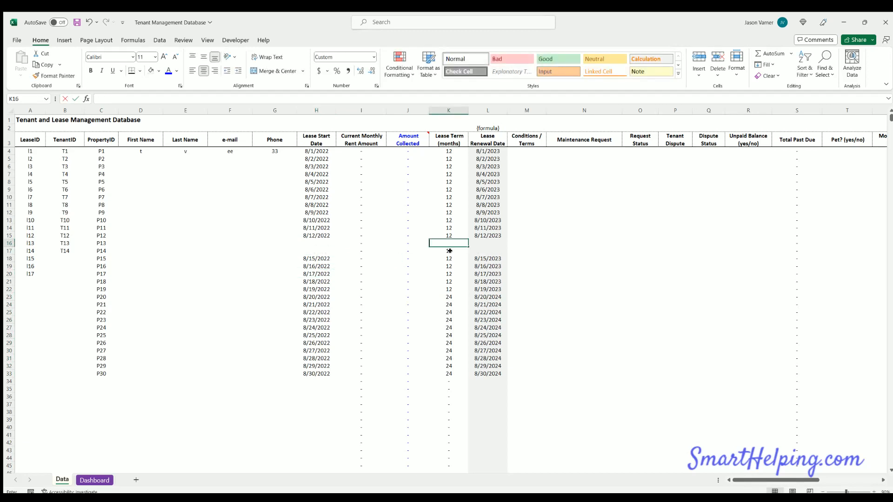
{"action": "left_click", "coordinate": [449, 251]}
{"action": "left_click", "coordinate": [94, 479]}
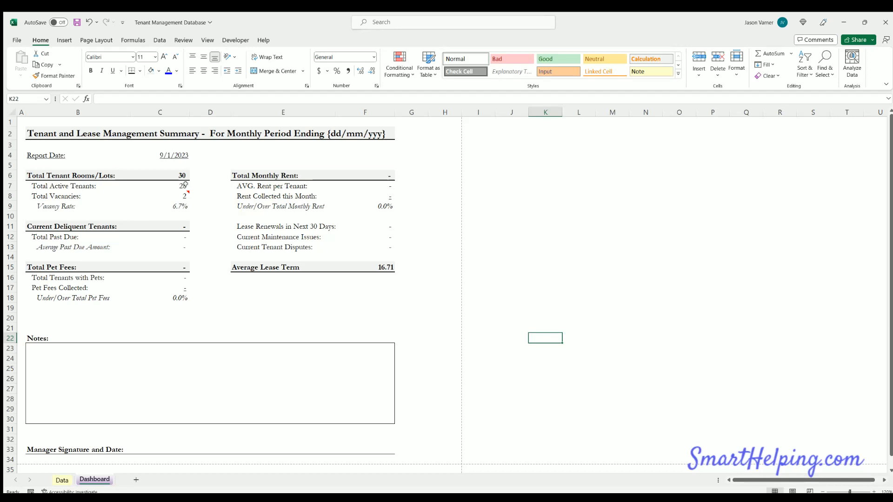
Enter a current monthly rent amount of 1250 in I4 on the Data sheet and fill it down to I33.
{"action": "left_click", "coordinate": [61, 480]}
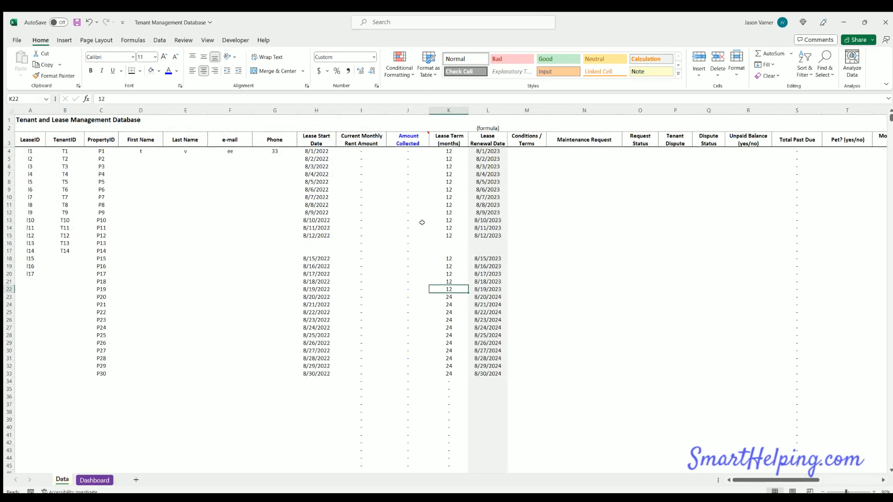
{"action": "left_click", "coordinate": [359, 151]}
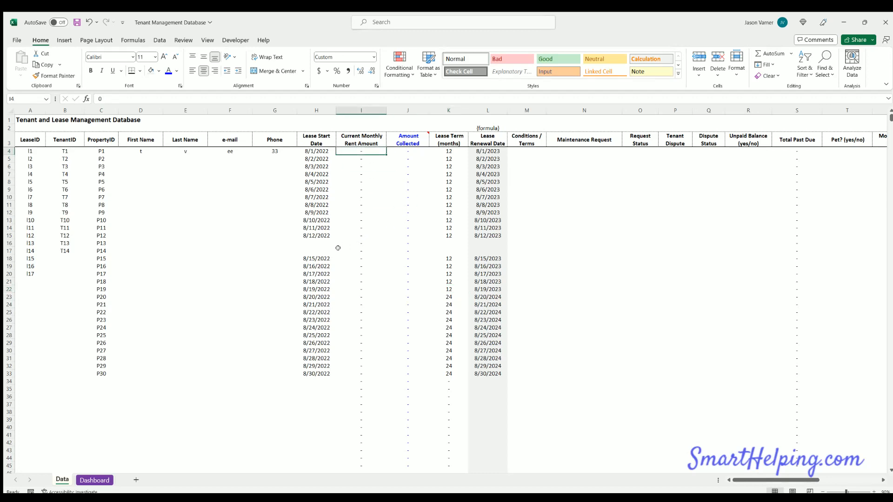
{"action": "type", "text": "1250"}
{"action": "key", "text": "Return"}
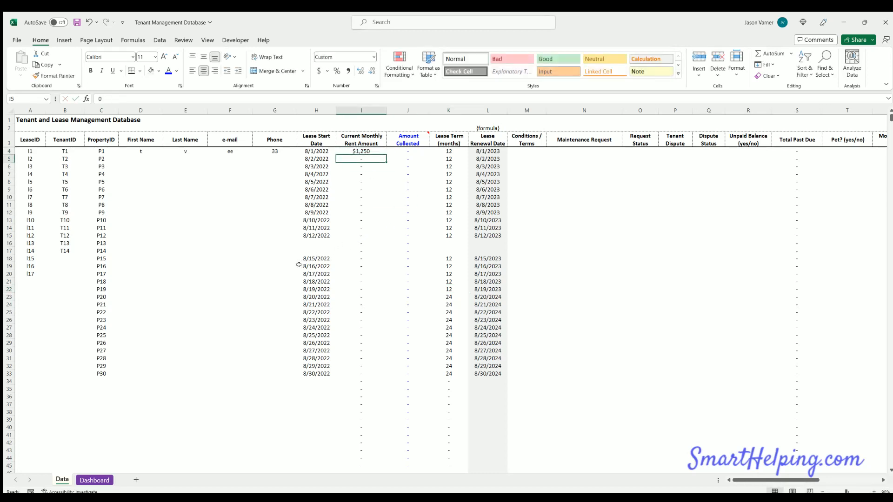
{"action": "left_click", "coordinate": [384, 151]}
{"action": "left_click_drag", "start_coordinate": [384, 159], "coordinate": [384, 374]}
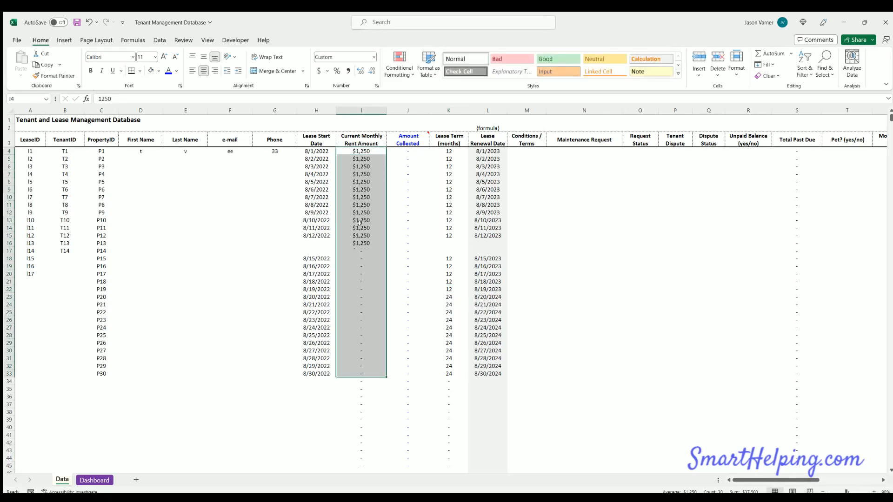
Set the current monthly rent amount to 0 for the vacant properties P13 and P14 in rows 16 and 17.
{"action": "left_click", "coordinate": [361, 243]}
{"action": "type", "text": "0"}
{"action": "key", "text": "Return"}
{"action": "type", "text": "0"}
{"action": "key", "text": "Return"}
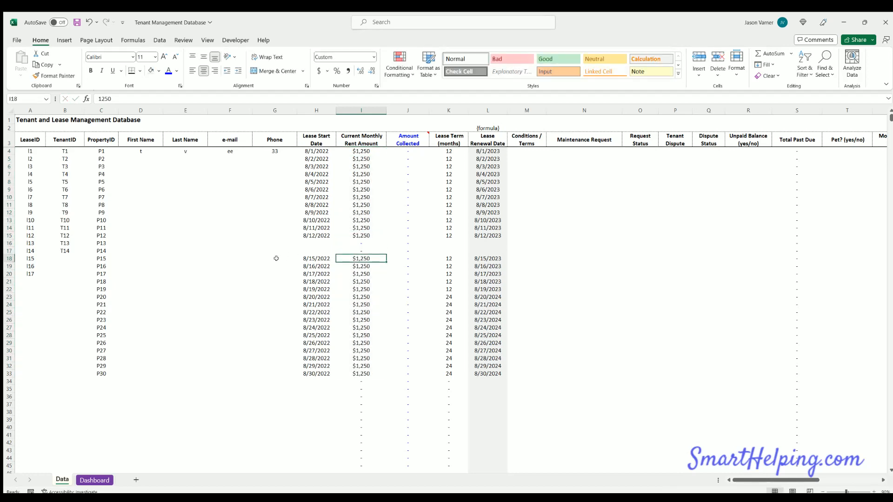
View the Save As options for the workbook and return to the Data sheet.
{"action": "left_click", "coordinate": [408, 150]}
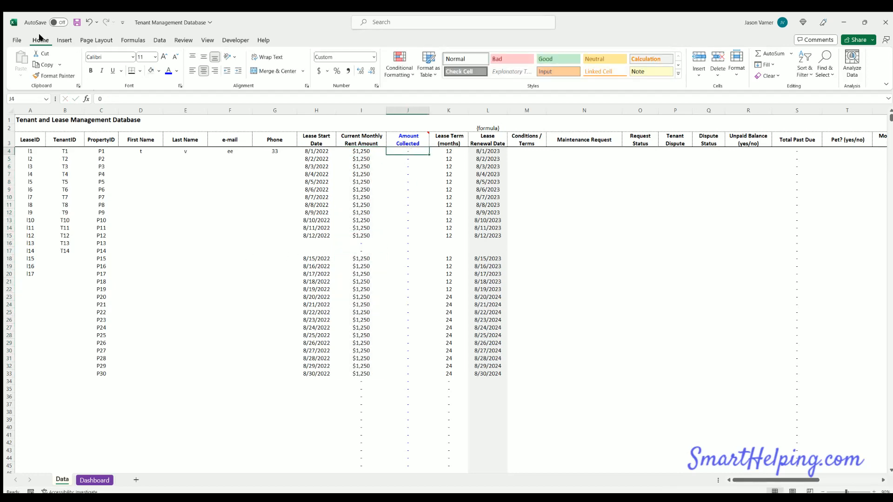
{"action": "left_click", "coordinate": [75, 22]}
{"action": "left_click", "coordinate": [17, 40]}
{"action": "left_click", "coordinate": [29, 173]}
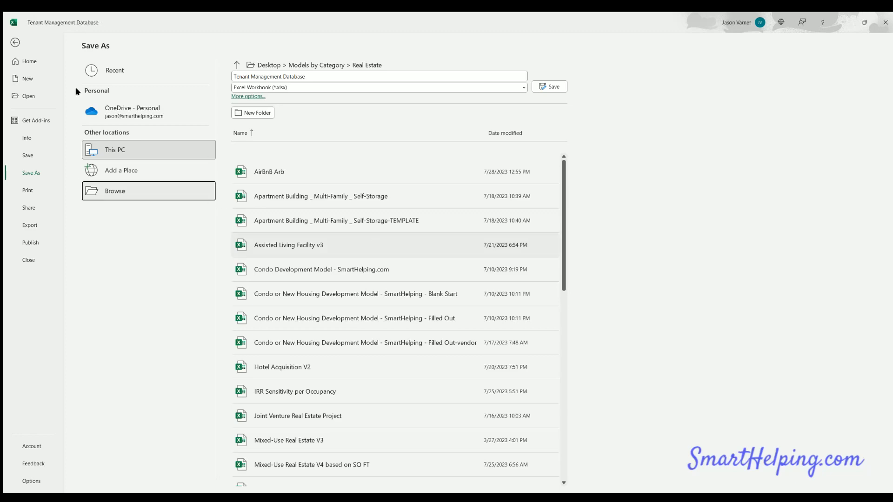
{"action": "left_click", "coordinate": [14, 42]}
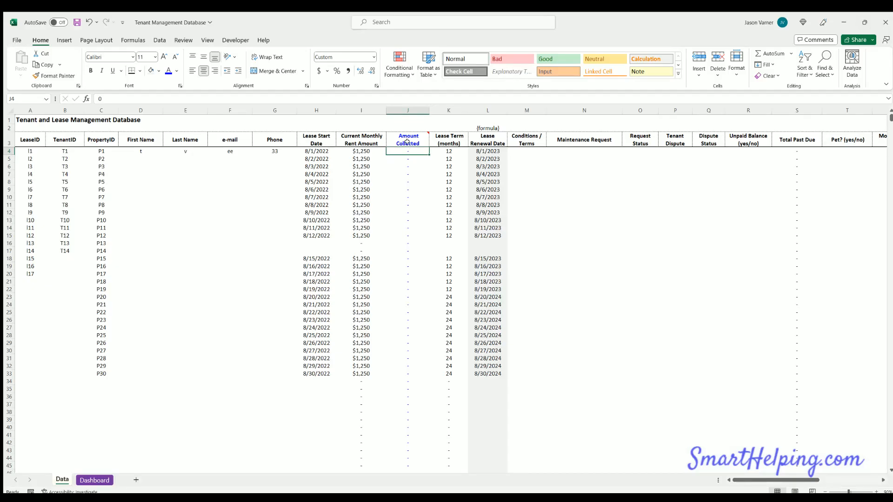
Enter a collected rent amount of 1250 in J4 and fill it down to J26.
{"action": "left_click", "coordinate": [405, 158]}
{"action": "mouse_move", "coordinate": [408, 158]}
{"action": "left_mouse_down"}
{"action": "mouse_move", "coordinate": [406, 300]}
{"action": "mouse_move", "coordinate": [408, 166]}
{"action": "left_mouse_up"}
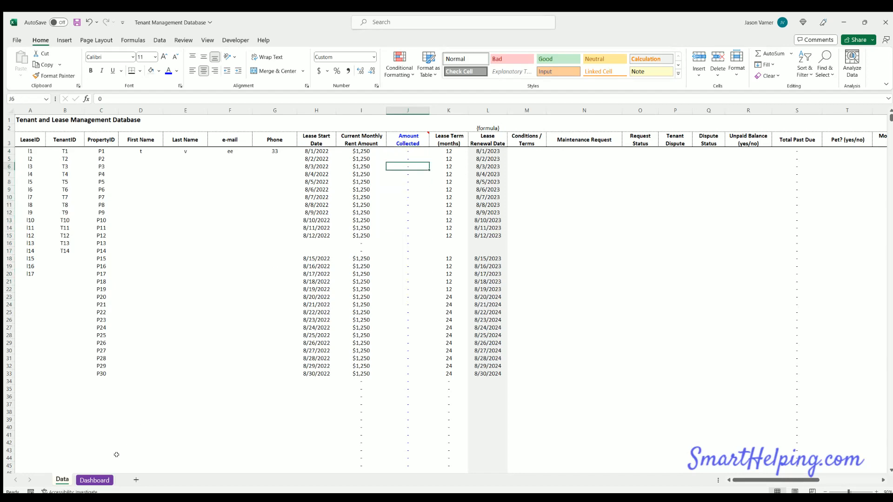
{"action": "left_click", "coordinate": [409, 149]}
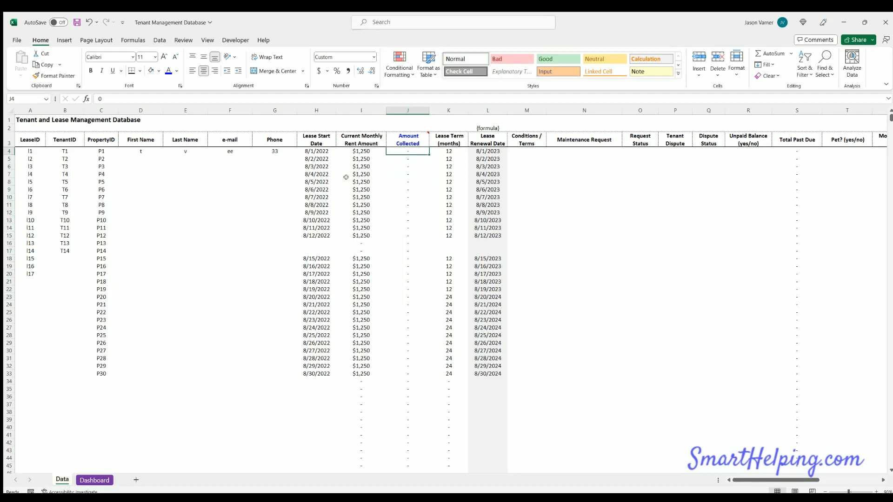
{"action": "type", "text": "1250"}
{"action": "key", "text": "Return"}
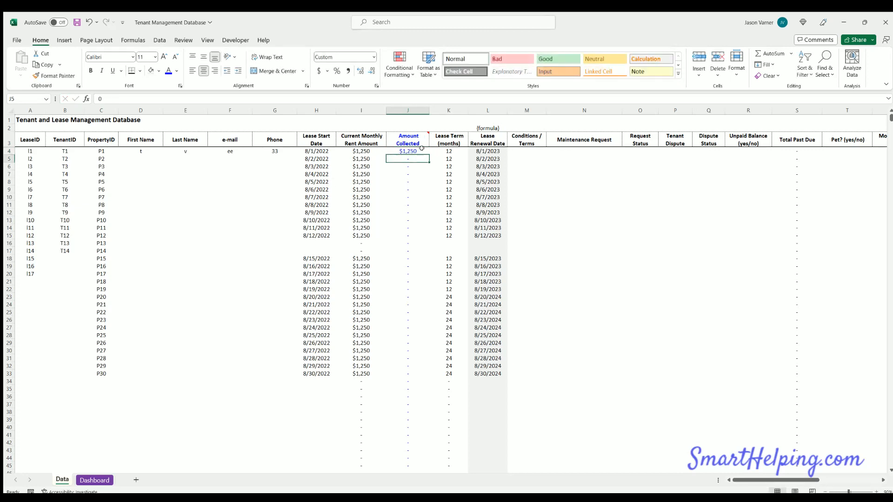
{"action": "left_click", "coordinate": [421, 149]}
{"action": "left_click_drag", "start_coordinate": [428, 155], "coordinate": [404, 311]}
Set the collected rent amount to 0 in rows 16 to 19.
{"action": "left_click", "coordinate": [402, 242]}
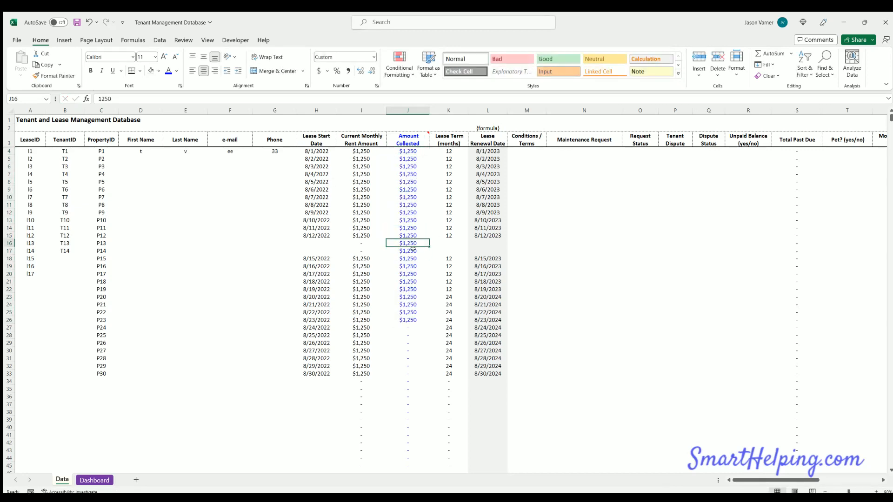
{"action": "type", "text": "0"}
{"action": "key", "text": "Return"}
{"action": "type", "text": "0"}
{"action": "key", "text": "Return"}
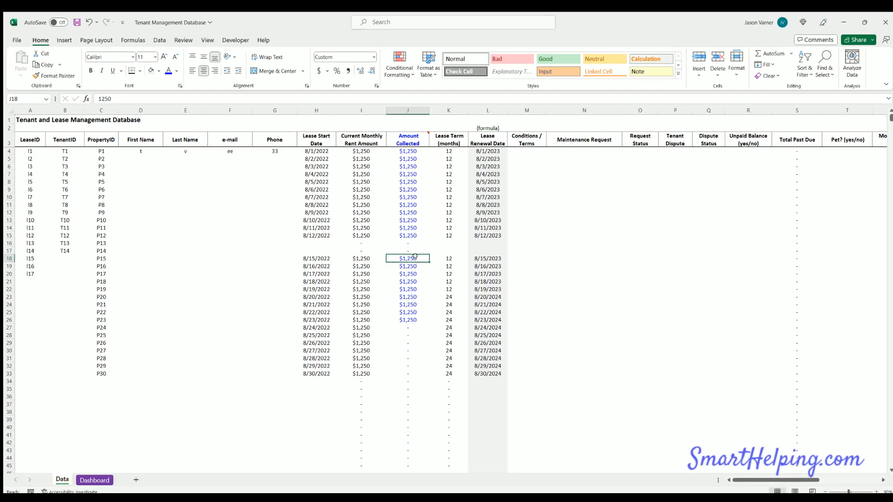
{"action": "mouse_move", "coordinate": [404, 260]}
{"action": "left_mouse_down"}
{"action": "mouse_move", "coordinate": [404, 275]}
{"action": "mouse_move", "coordinate": [407, 266]}
{"action": "left_mouse_up"}
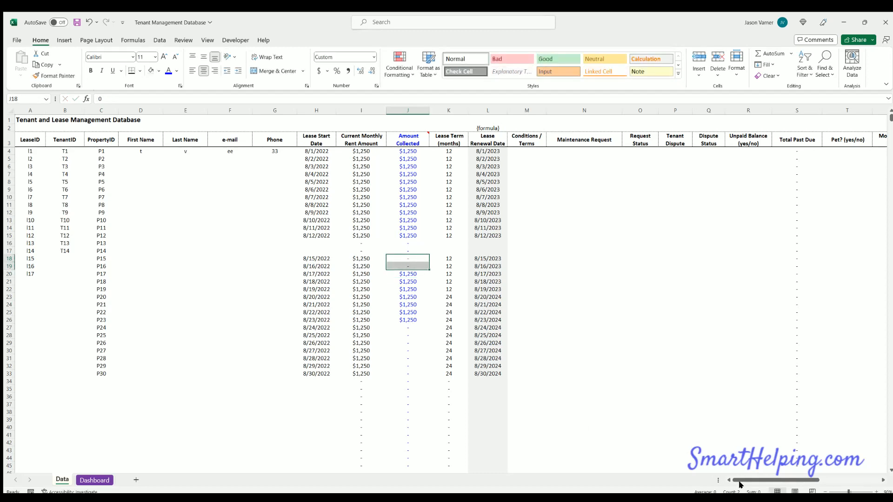
Mark Unpaid Balance as Yes for the two leases in rows 18 and 19 that have no rent collected.
{"action": "left_click_drag", "start_coordinate": [746, 479], "coordinate": [770, 480]}
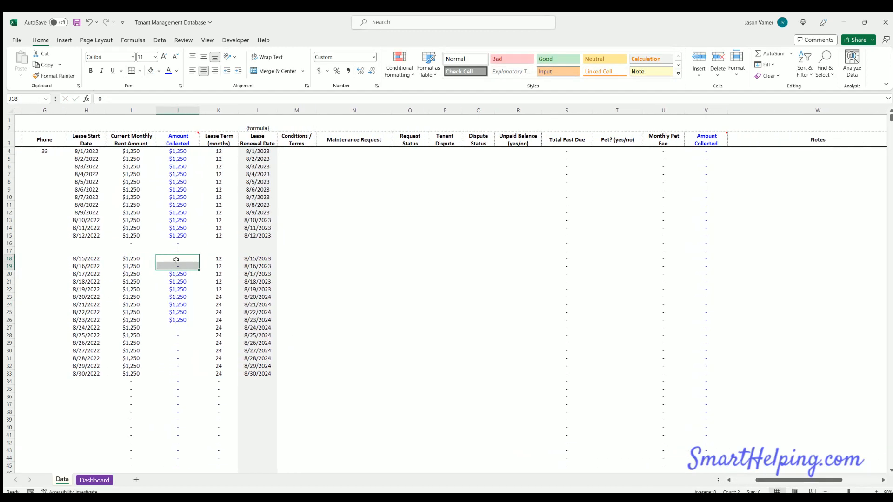
{"action": "left_click_drag", "start_coordinate": [183, 259], "coordinate": [613, 259]}
{"action": "left_click", "coordinate": [572, 256]}
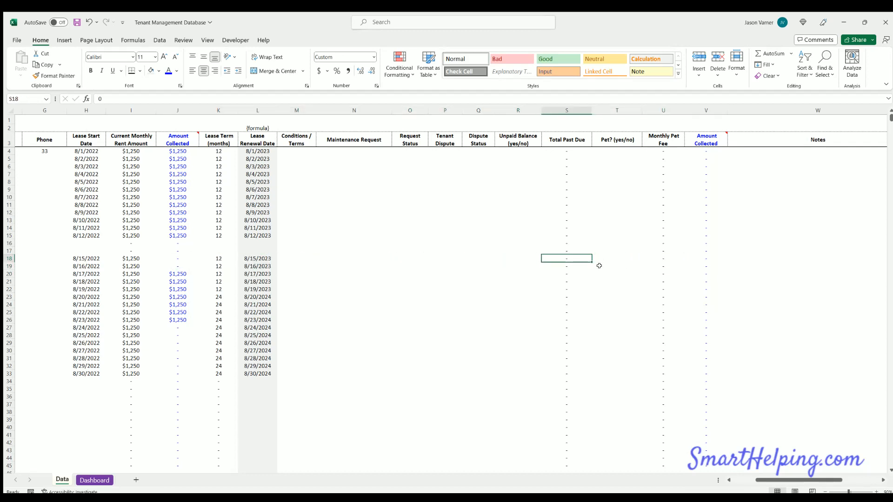
{"action": "left_click", "coordinate": [528, 259]}
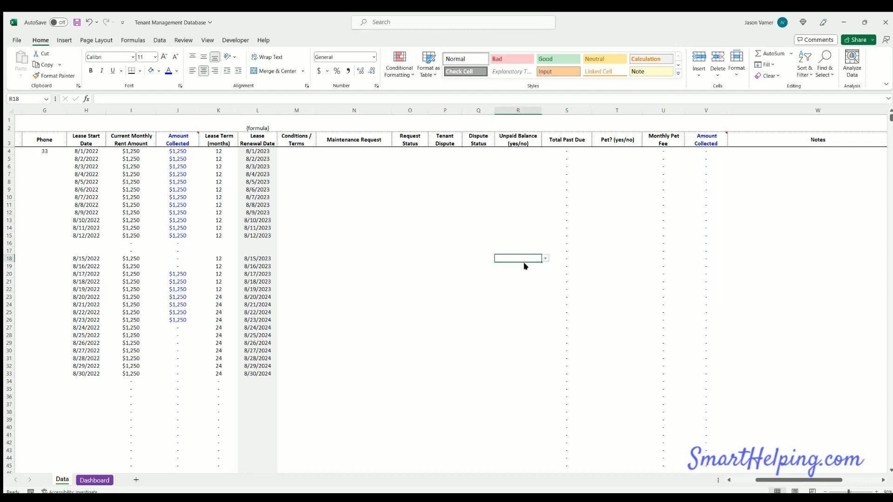
{"action": "left_click", "coordinate": [525, 265]}
{"action": "left_click", "coordinate": [533, 266]}
{"action": "left_click", "coordinate": [545, 267]}
{"action": "left_click", "coordinate": [526, 272]}
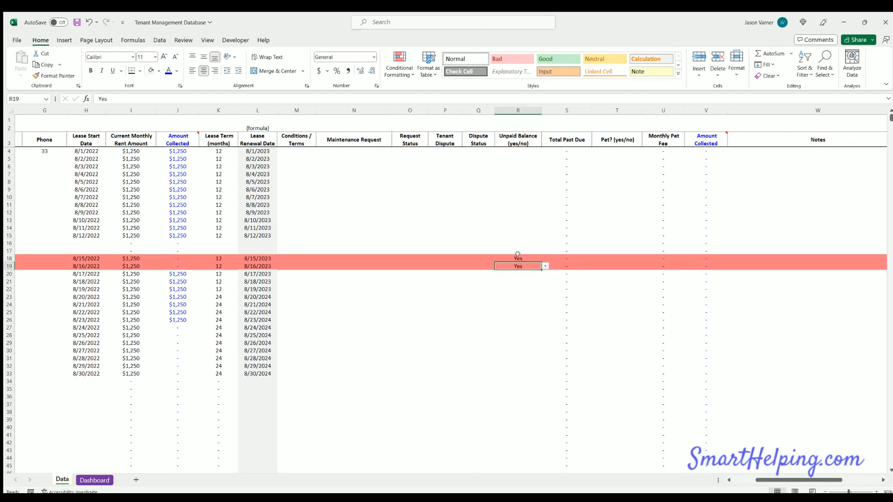
Enter a total past due of 1250 for each of the two unpaid leases in S18 and S19.
{"action": "left_click_drag", "start_coordinate": [518, 254], "coordinate": [516, 263]}
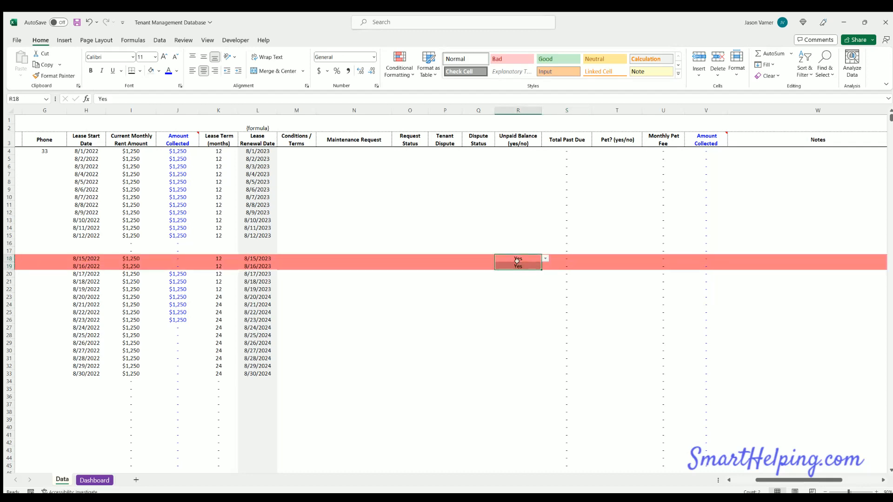
{"action": "left_click", "coordinate": [559, 256]}
{"action": "type", "text": "1250"}
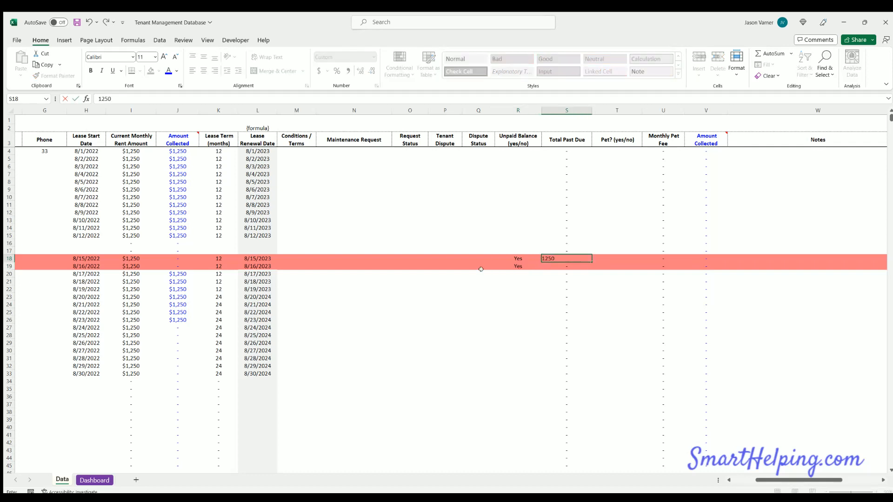
{"action": "key", "text": "Return"}
{"action": "type", "text": "1,250"}
{"action": "key", "text": "Return"}
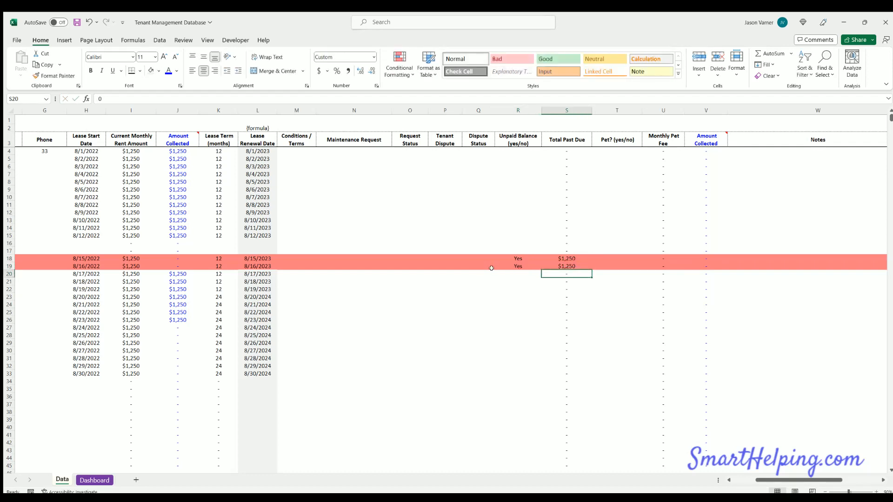
Check the Dashboard's delinquent tenant, past due, total monthly rent and rent collected figures.
{"action": "left_click", "coordinate": [98, 479]}
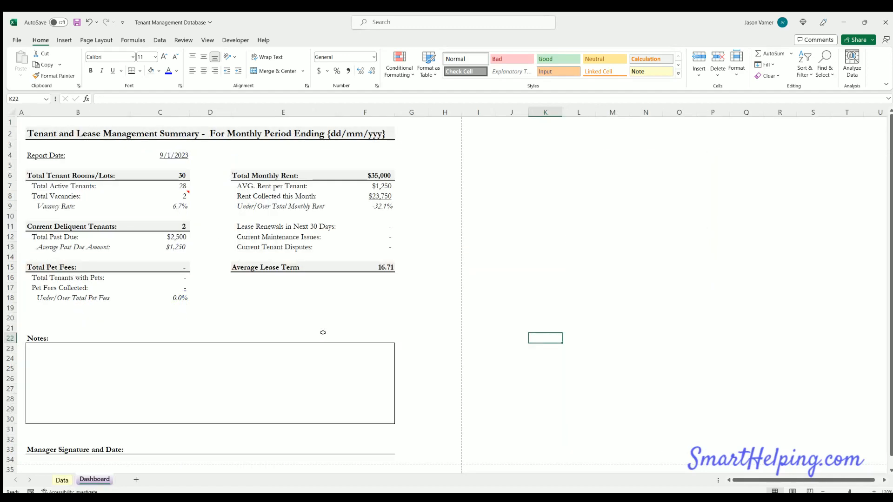
{"action": "left_click_drag", "start_coordinate": [173, 224], "coordinate": [103, 225]}
{"action": "left_click", "coordinate": [172, 235]}
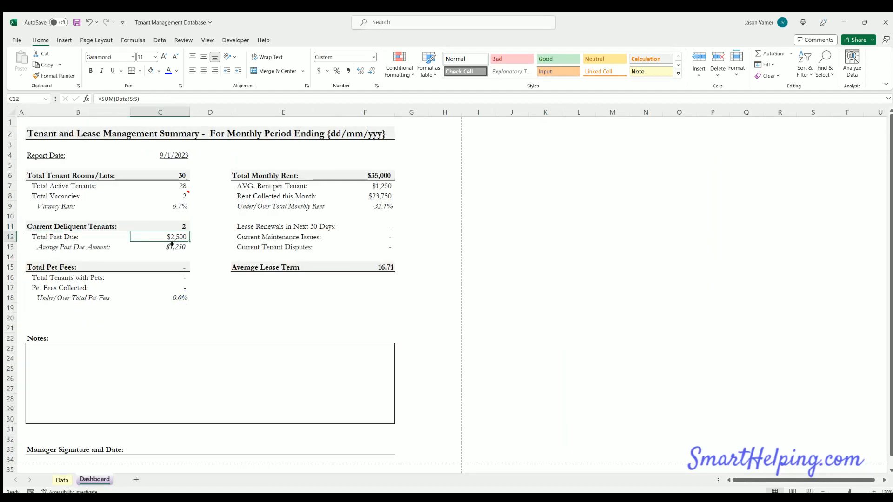
{"action": "left_click", "coordinate": [171, 245]}
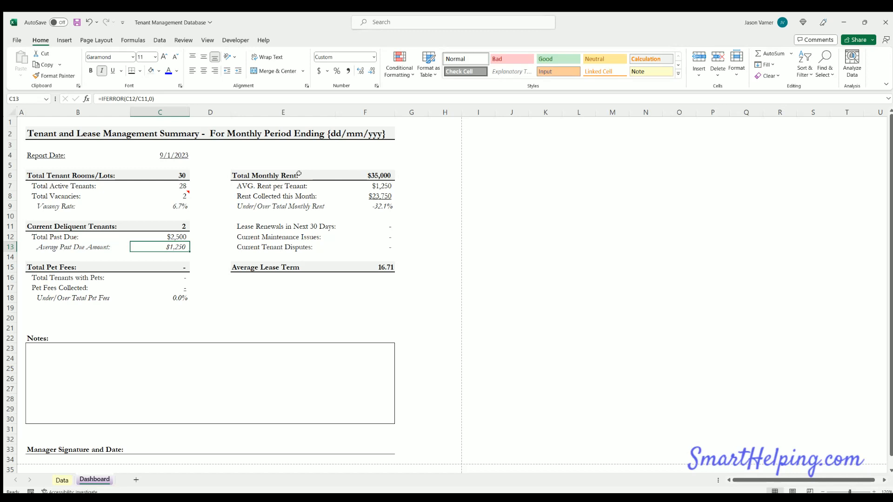
{"action": "left_click", "coordinate": [381, 174]}
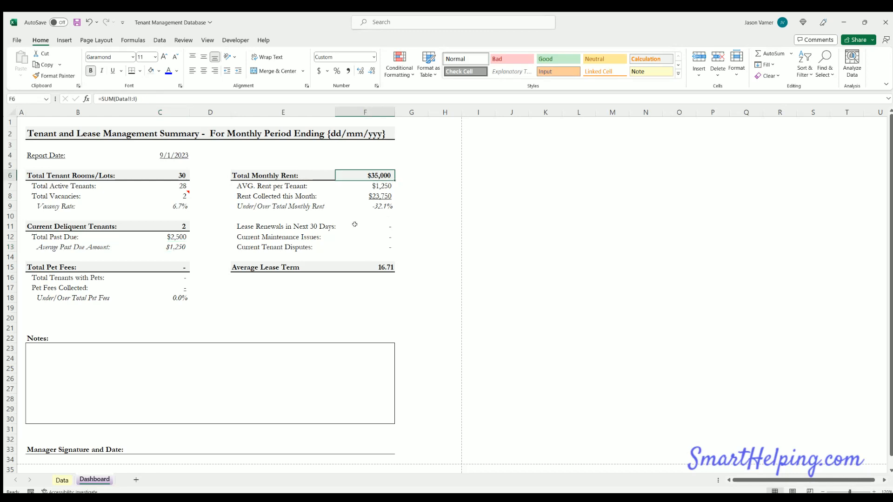
{"action": "left_click", "coordinate": [364, 195]}
Fill the 1250 collected rent amount from J26 down to J33 on the Data sheet.
{"action": "left_click", "coordinate": [66, 478]}
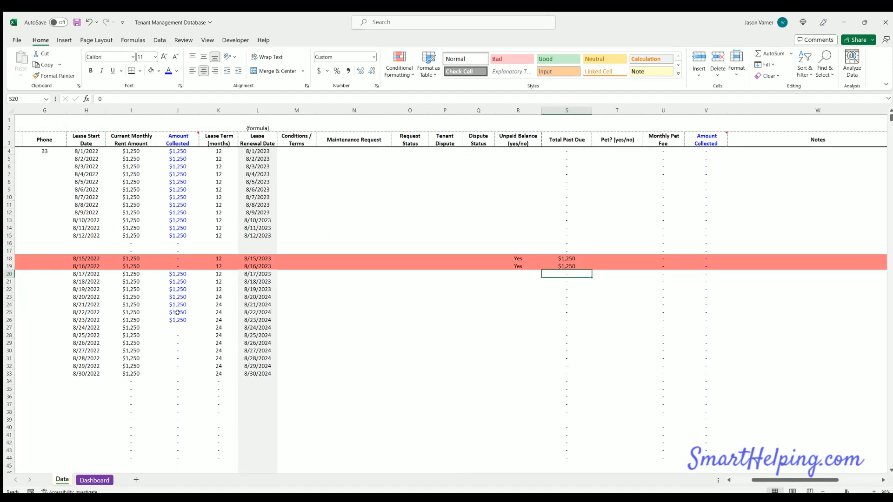
{"action": "left_click", "coordinate": [177, 312]}
{"action": "left_click", "coordinate": [178, 320]}
{"action": "left_click_drag", "start_coordinate": [199, 323], "coordinate": [187, 374]}
Examine the Dashboard's under/over total monthly rent percentage, total rooms and vacancy rate.
{"action": "left_click", "coordinate": [95, 479]}
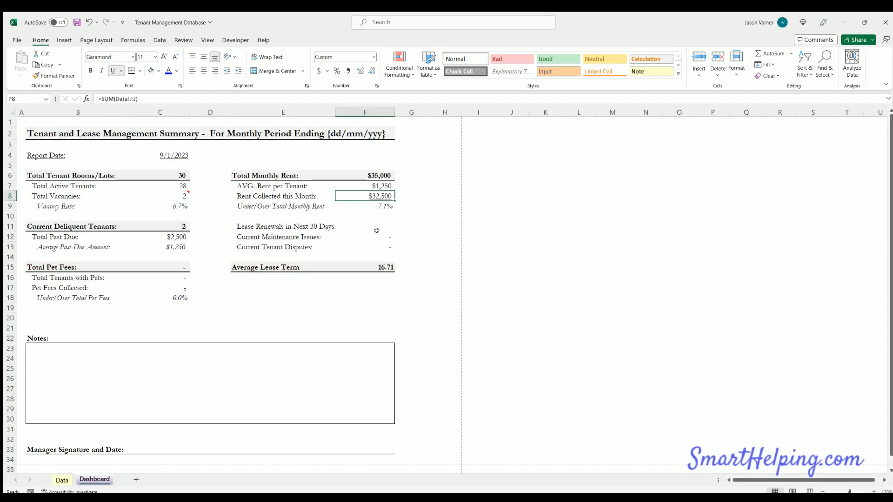
{"action": "left_click", "coordinate": [379, 207]}
{"action": "left_click", "coordinate": [380, 217]}
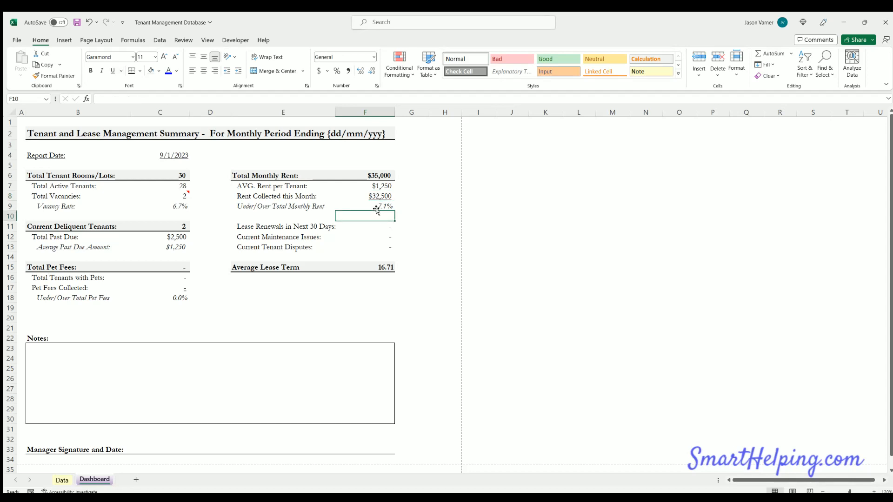
{"action": "left_click", "coordinate": [377, 208]}
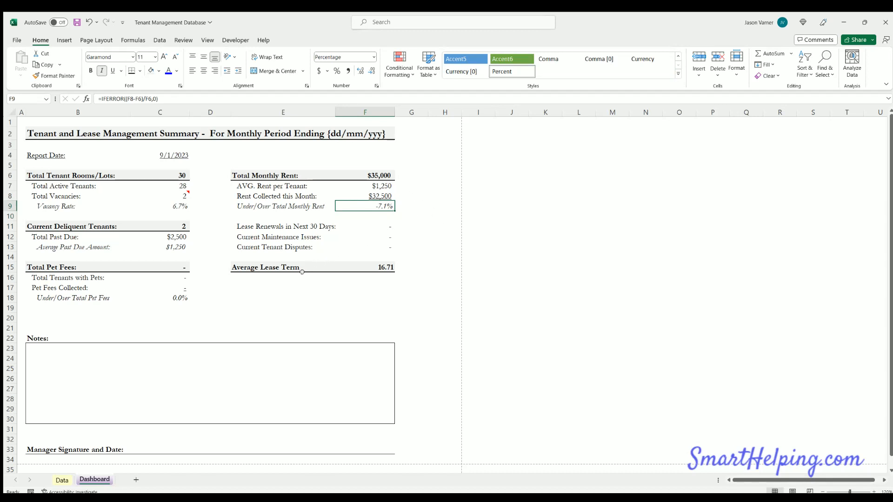
{"action": "left_click", "coordinate": [170, 204]}
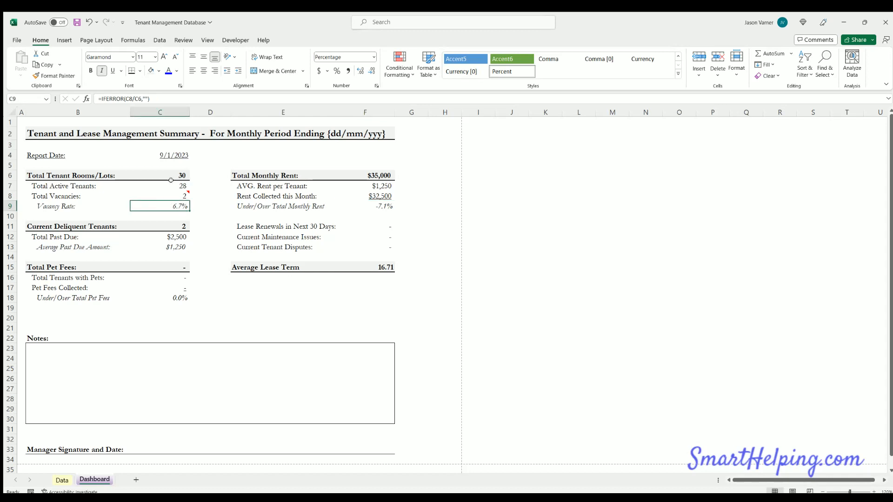
{"action": "left_click", "coordinate": [171, 180]}
{"action": "left_click", "coordinate": [168, 201]}
Enter a monthly pet fee of 25 in U4 on the Data sheet and fill it down to U36.
{"action": "left_click", "coordinate": [62, 480]}
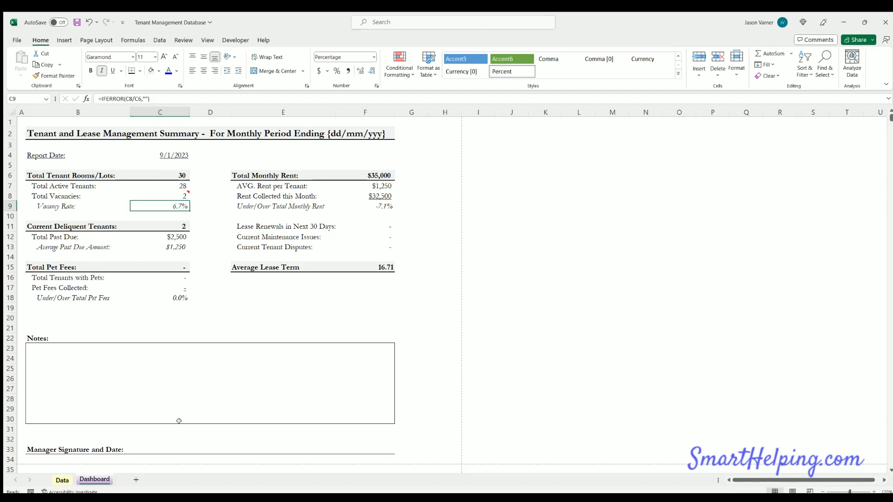
{"action": "left_click", "coordinate": [664, 150]}
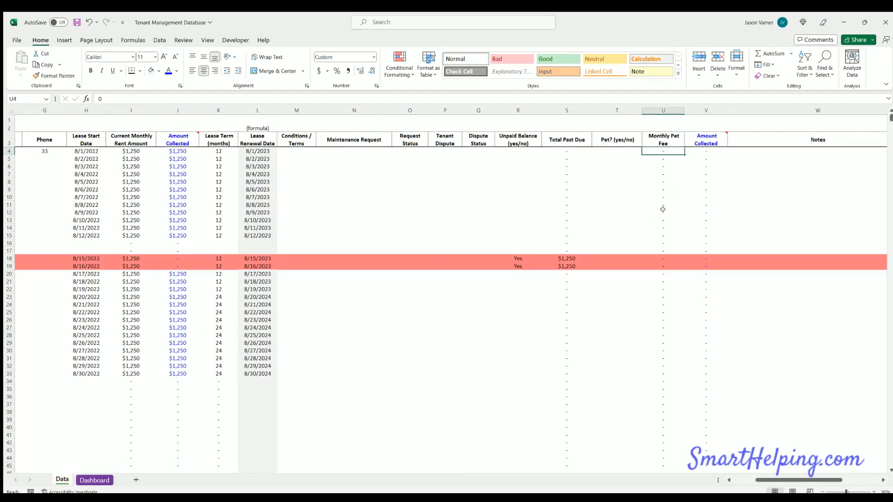
{"action": "type", "text": "25"}
{"action": "key", "text": "Return"}
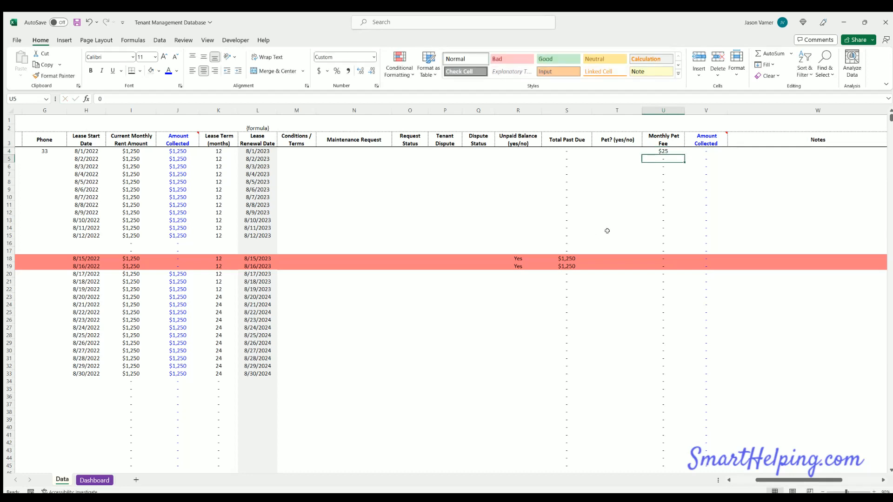
{"action": "left_click", "coordinate": [673, 153]}
{"action": "left_click_drag", "start_coordinate": [684, 155], "coordinate": [682, 399]}
Enter 25 as the collected pet fee in V4 through V6 and fill the amount down to V13.
{"action": "left_click_drag", "start_coordinate": [707, 156], "coordinate": [705, 149]}
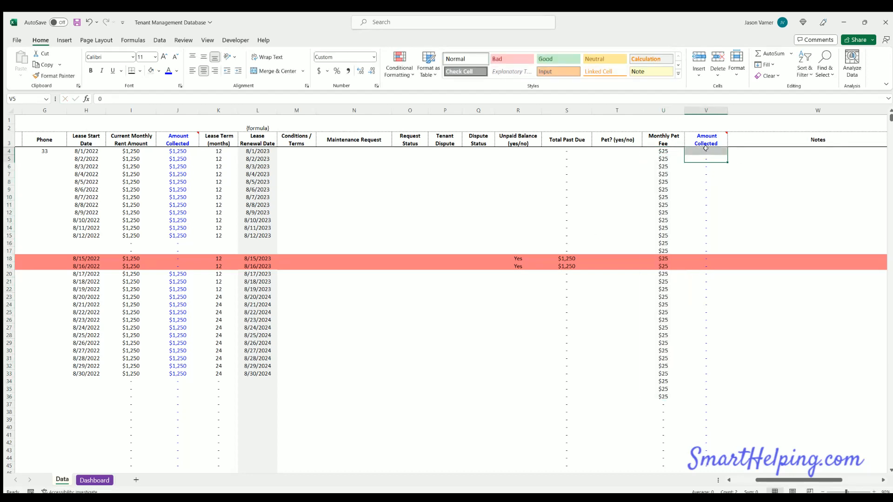
{"action": "left_click", "coordinate": [704, 150]}
{"action": "left_click", "coordinate": [702, 189]}
{"action": "left_click", "coordinate": [696, 151]}
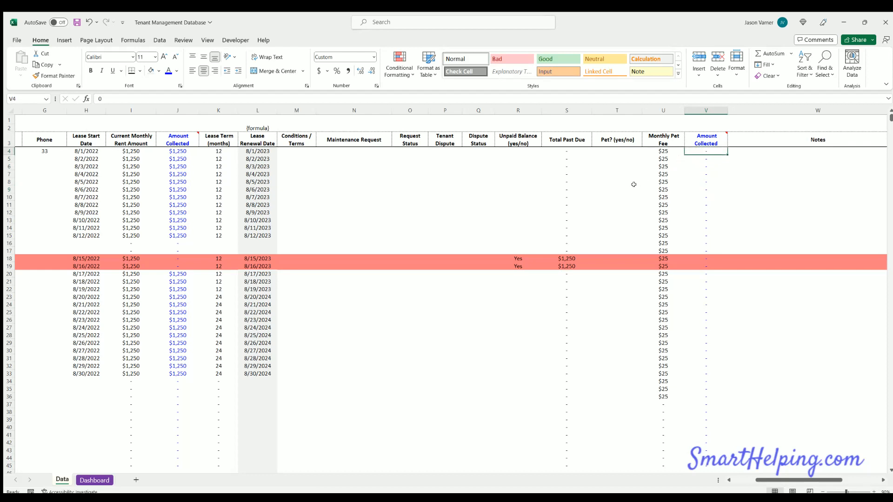
{"action": "type", "text": "25"}
{"action": "key", "text": "Return"}
{"action": "type", "text": "25"}
{"action": "key", "text": "Return"}
{"action": "type", "text": "25"}
{"action": "key", "text": "Return"}
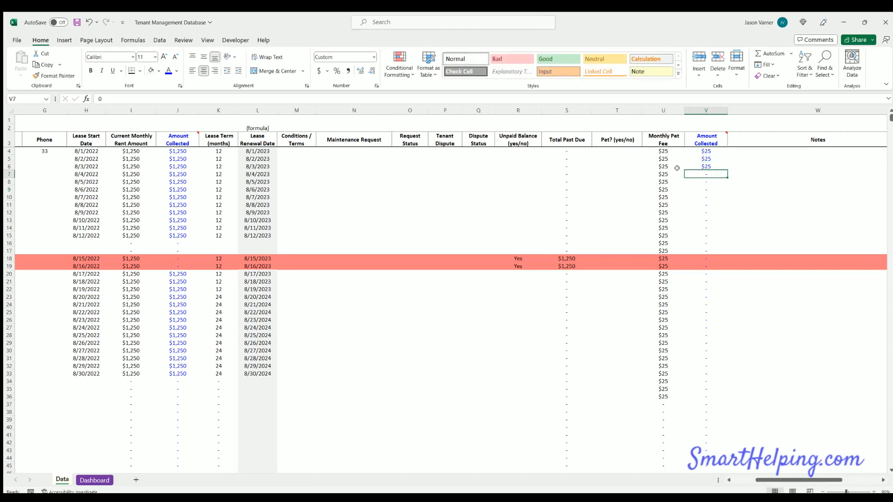
{"action": "left_click", "coordinate": [714, 166]}
{"action": "left_click_drag", "start_coordinate": [726, 170], "coordinate": [718, 222]}
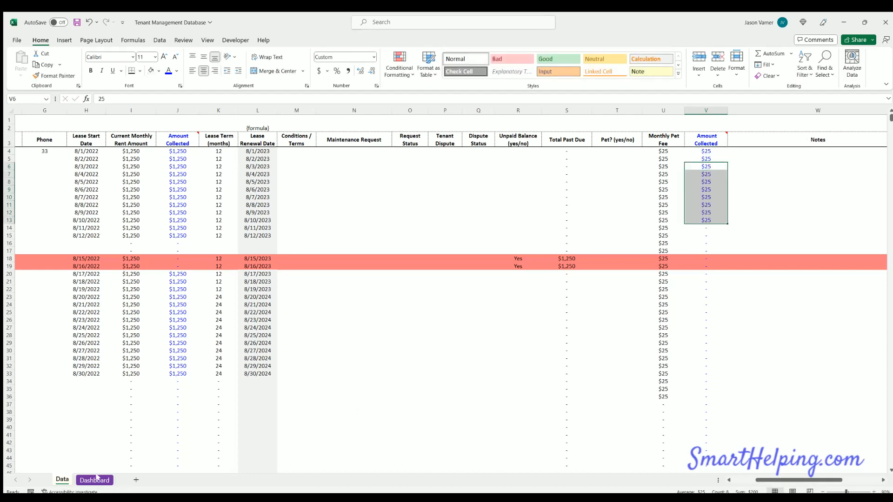
Check the Dashboard's total pet fees and pet fees collected figures.
{"action": "left_click", "coordinate": [95, 480]}
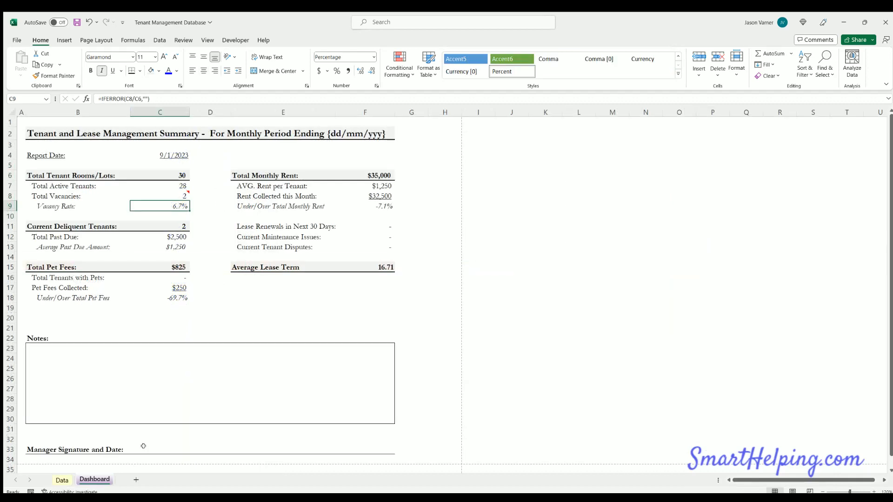
{"action": "left_click", "coordinate": [174, 266]}
{"action": "left_click", "coordinate": [179, 286]}
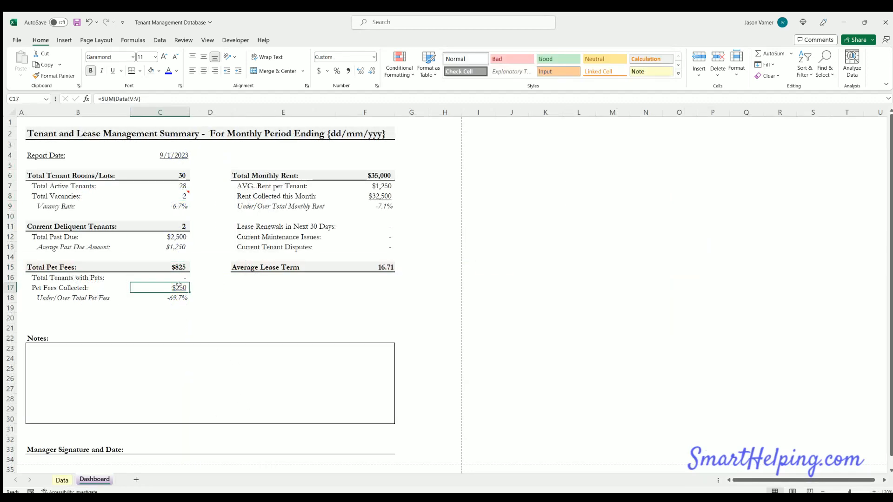
Set the first lease's pet status in T4 on the Data sheet to Yes and fill it down to T39.
{"action": "left_click", "coordinate": [62, 480]}
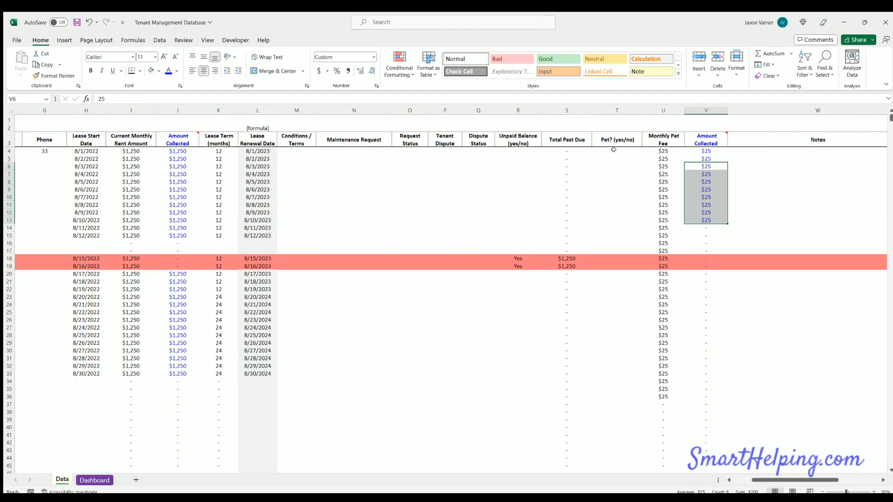
{"action": "left_click", "coordinate": [640, 151]}
{"action": "left_click", "coordinate": [628, 157]}
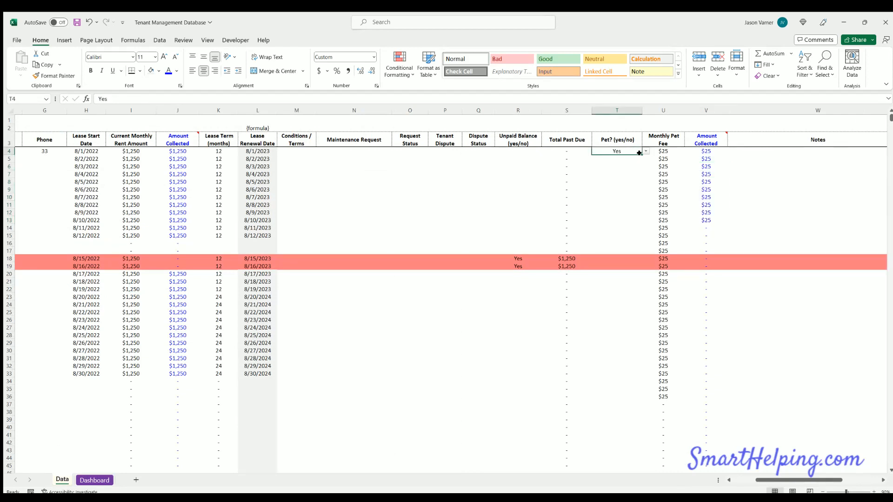
{"action": "left_click_drag", "start_coordinate": [639, 152], "coordinate": [604, 420]}
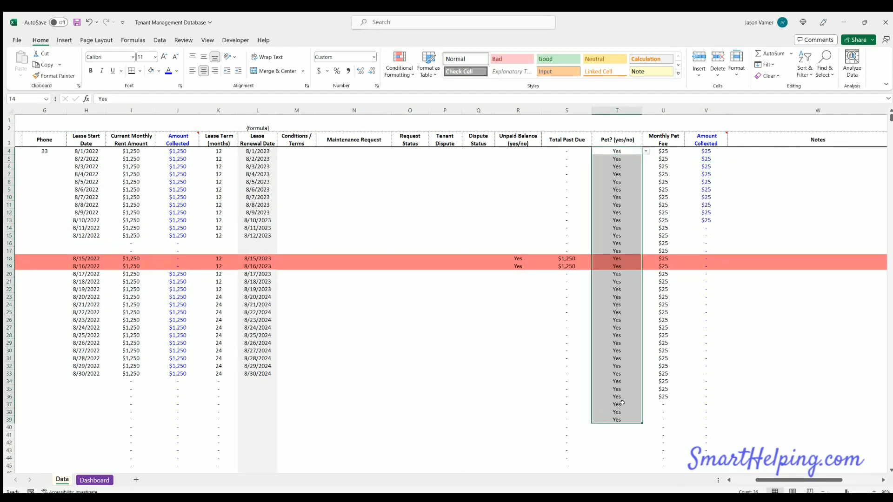
Clear the surplus Yes pet entries in T37, T38 and T39.
{"action": "left_click", "coordinate": [622, 403]}
{"action": "key", "text": "BackSpace"}
{"action": "key", "text": "Return"}
{"action": "key", "text": "BackSpace"}
{"action": "key", "text": "Return"}
{"action": "key", "text": "BackSpace"}
{"action": "key", "text": "Return"}
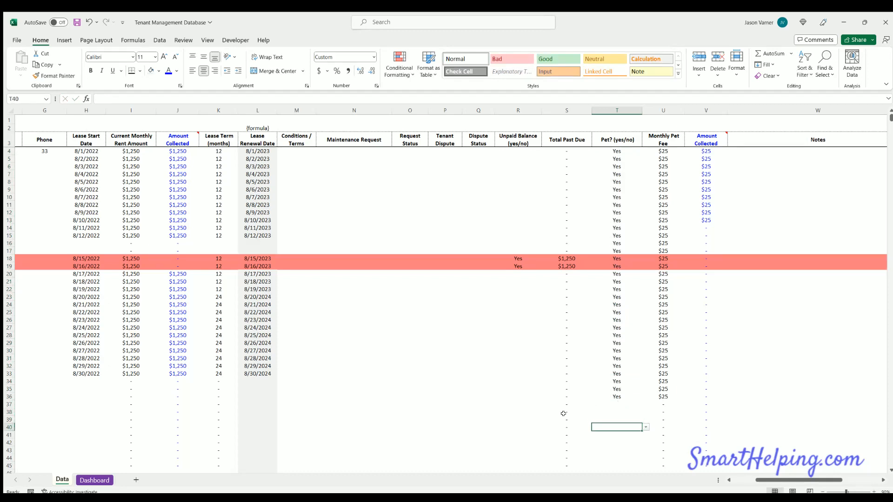
Review the Dashboard's total tenants with pets, notes box, manager signature line, report title and report date.
{"action": "left_click", "coordinate": [95, 480]}
{"action": "left_click", "coordinate": [172, 275]}
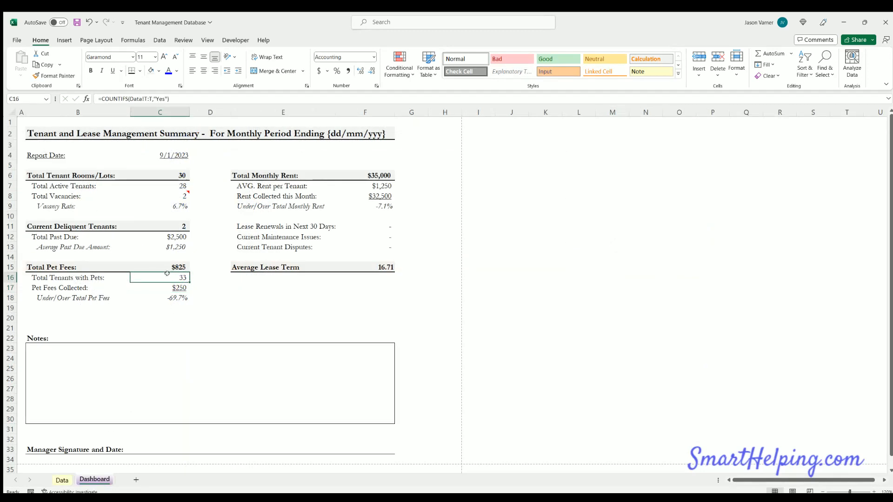
{"action": "left_click", "coordinate": [45, 365]}
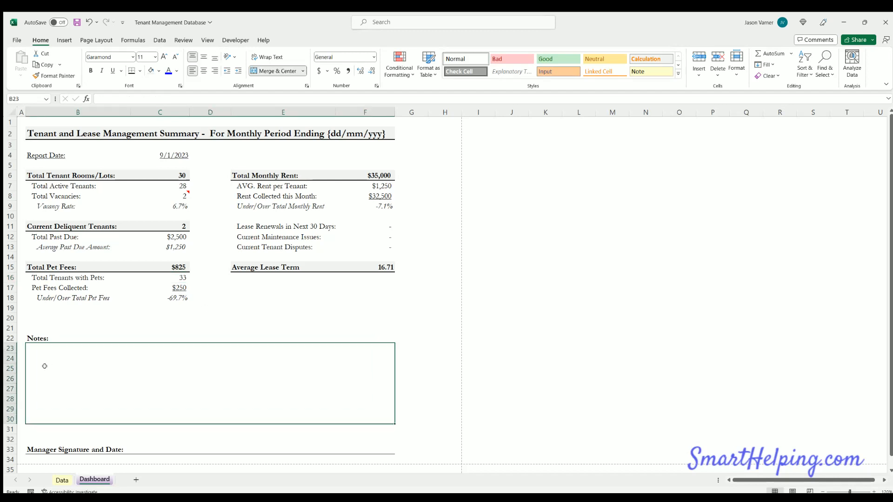
{"action": "left_click", "coordinate": [113, 448]}
{"action": "left_click", "coordinate": [161, 445]}
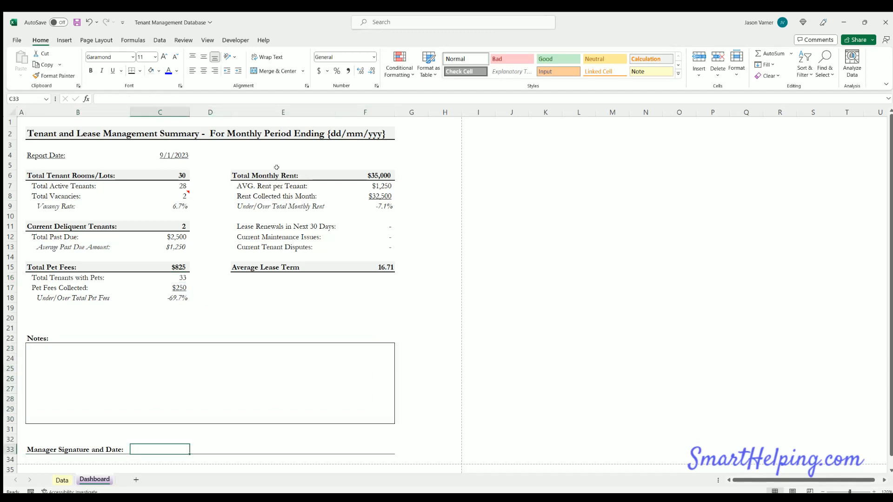
{"action": "left_click", "coordinate": [318, 131]}
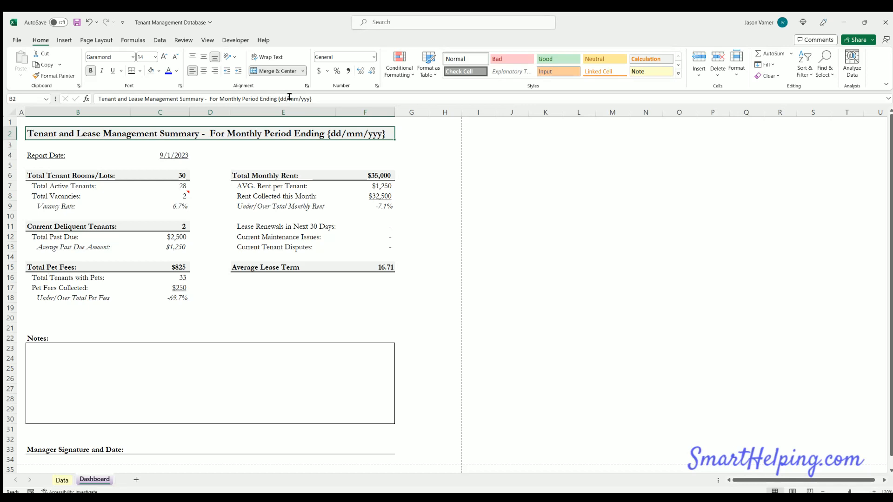
{"action": "left_click", "coordinate": [167, 152]}
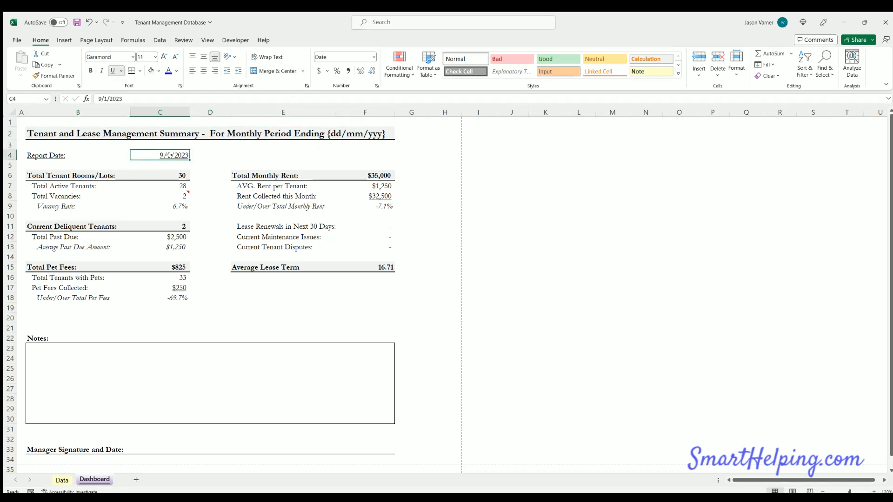
Compare the Dashboard's 30-day lease renewals item and report date with the Data sheet's lease renewal dates.
{"action": "left_click", "coordinate": [264, 225]}
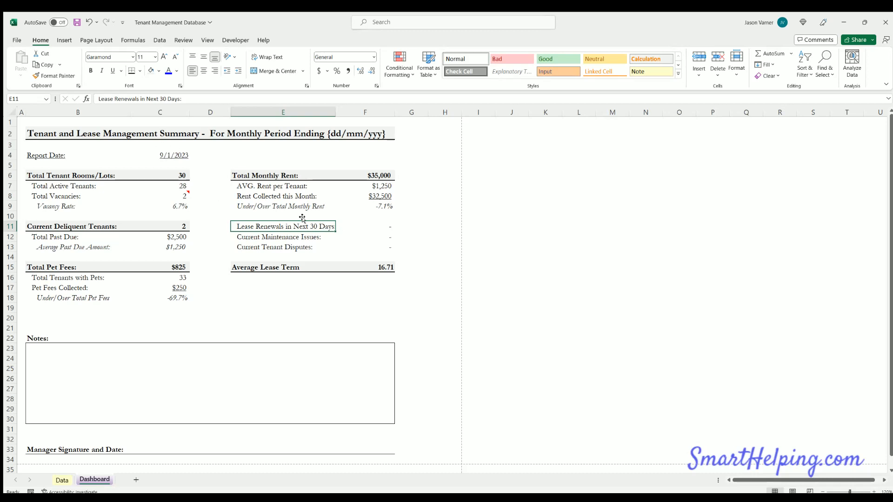
{"action": "left_click", "coordinate": [61, 480]}
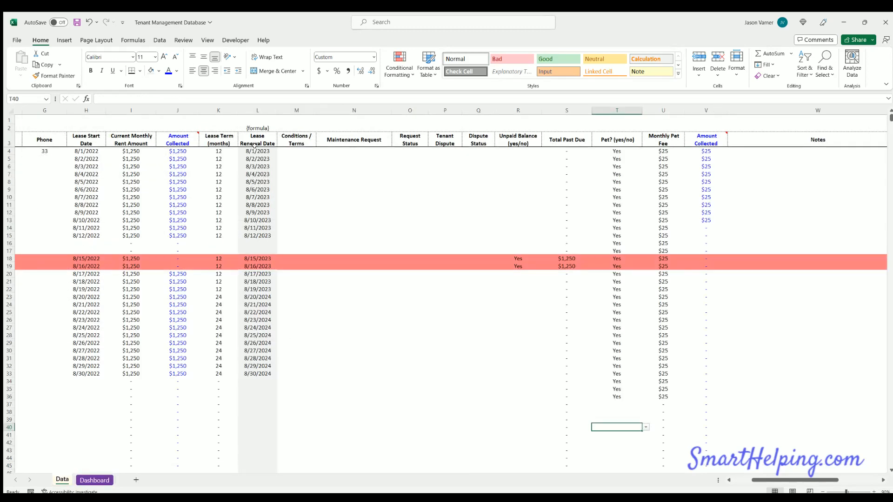
{"action": "left_click", "coordinate": [95, 479]}
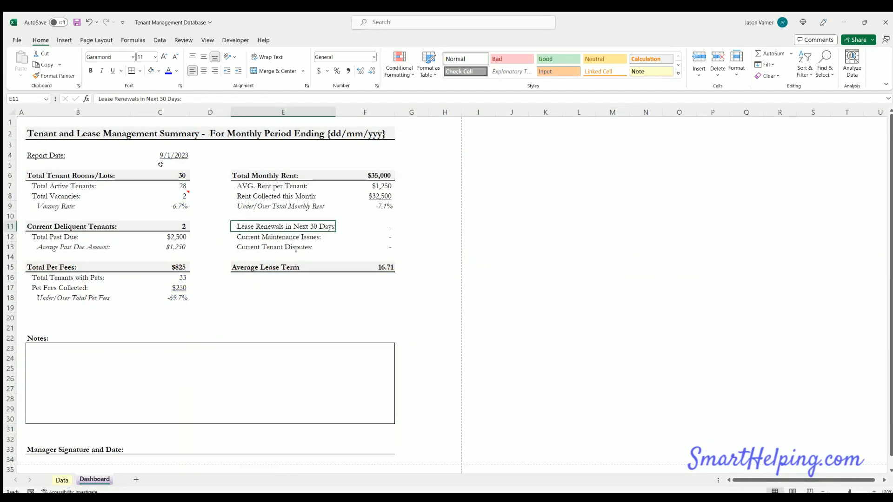
Try a lease start date of 8/15/2023 for the first lease in H4, undo it and return to the Dashboard.
{"action": "left_click", "coordinate": [61, 479]}
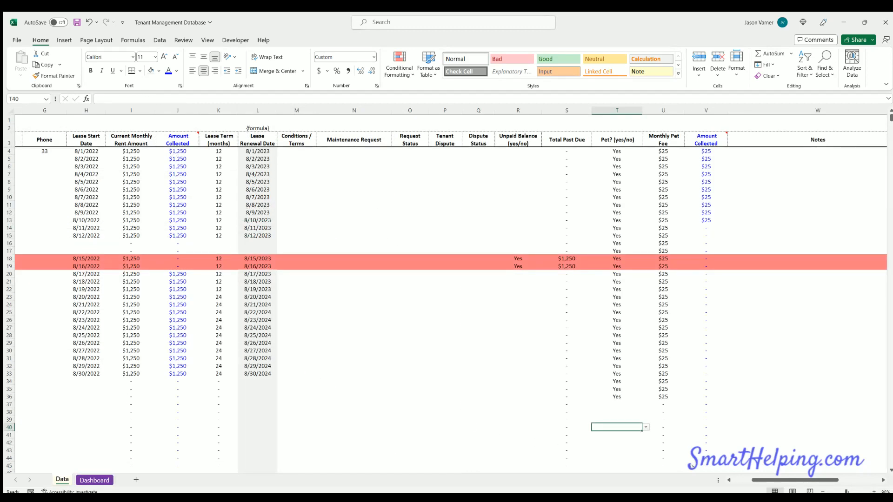
{"action": "left_click_drag", "start_coordinate": [757, 479], "coordinate": [732, 479]}
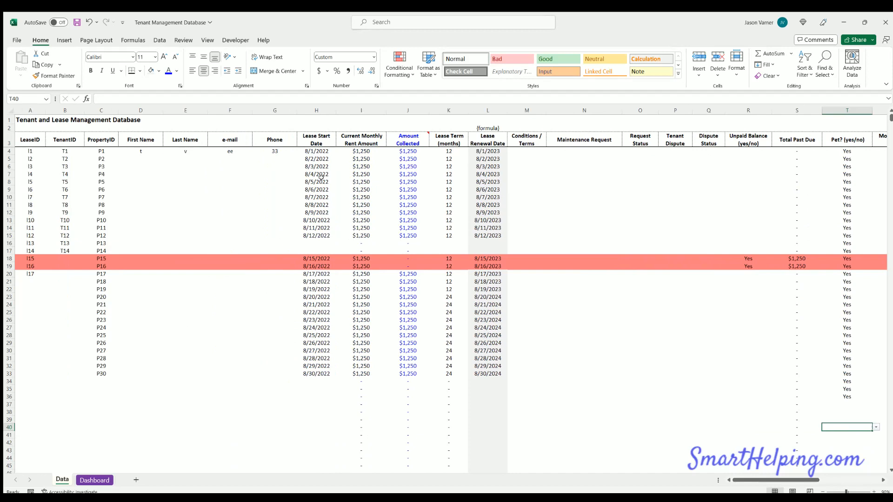
{"action": "left_click", "coordinate": [312, 151]}
{"action": "left_click", "coordinate": [99, 98]}
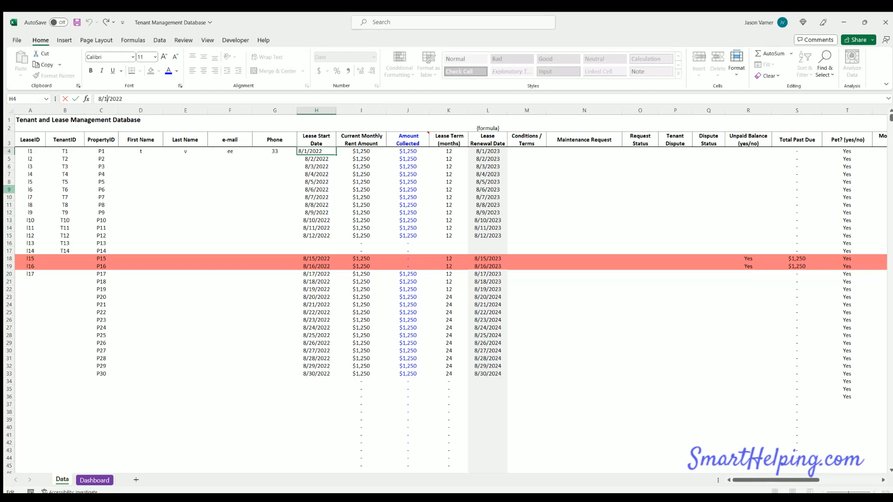
{"action": "type", "text": "5"}
{"action": "key", "text": "Return"}
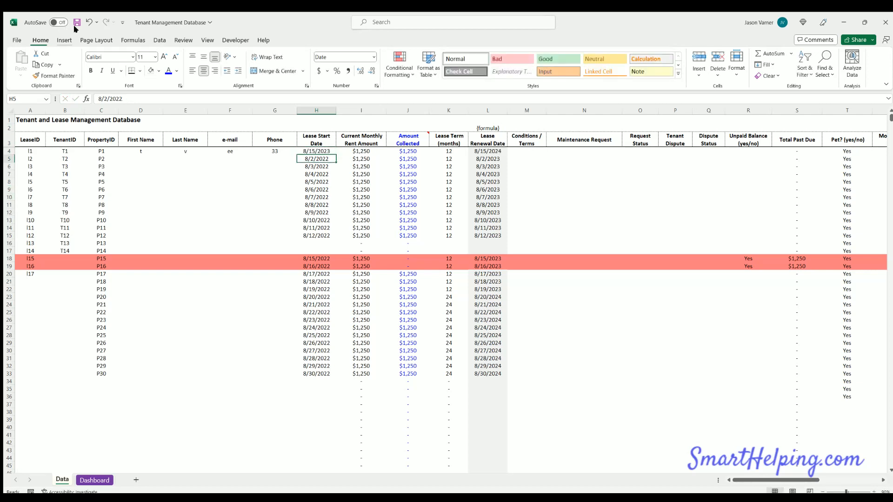
{"action": "left_click", "coordinate": [88, 22]}
{"action": "left_click", "coordinate": [92, 480]}
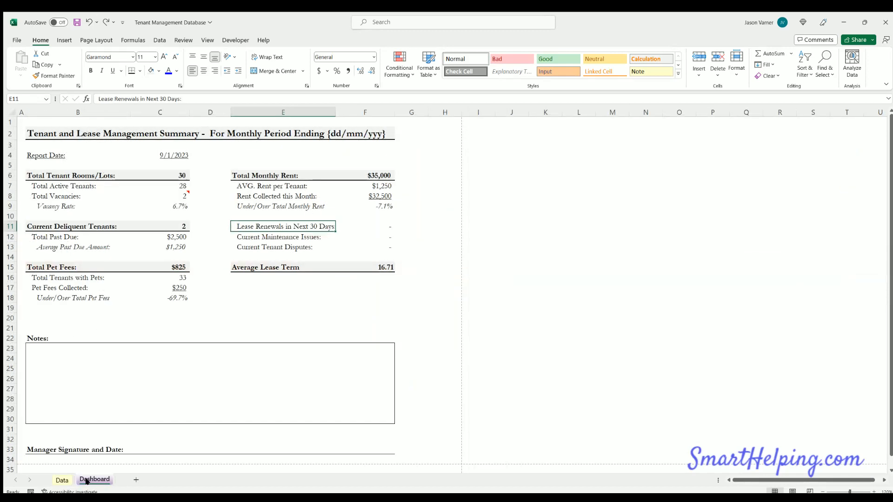
Set the lease start date for property P30 in H33 on the Data sheet to 9/15/2022.
{"action": "left_click", "coordinate": [58, 480]}
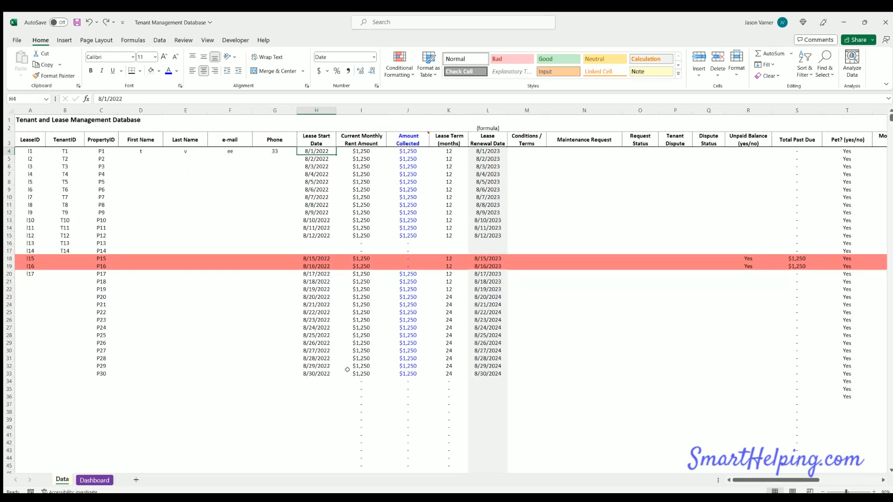
{"action": "left_click", "coordinate": [316, 373]}
{"action": "double_click", "coordinate": [107, 99]}
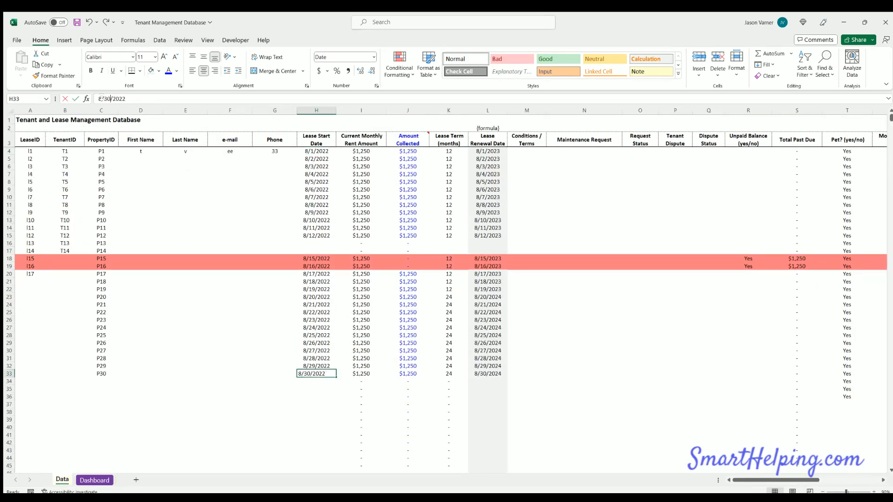
{"action": "type", "text": "15"}
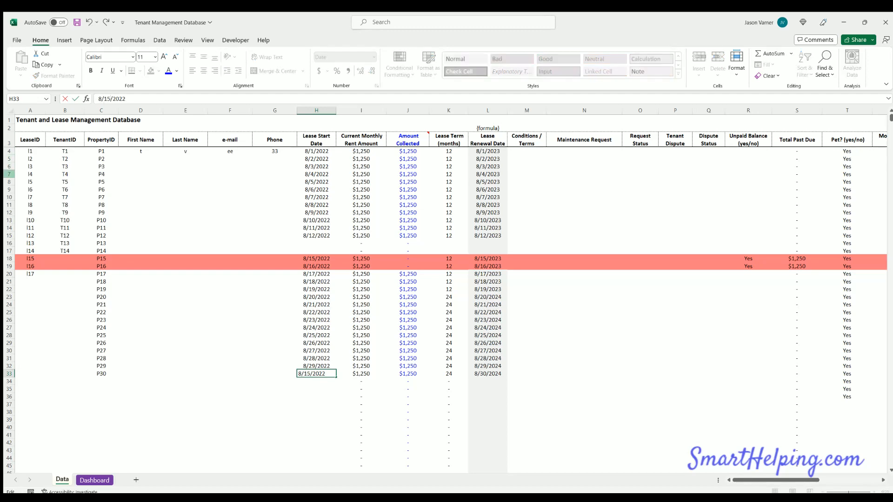
{"action": "key", "text": "Return"}
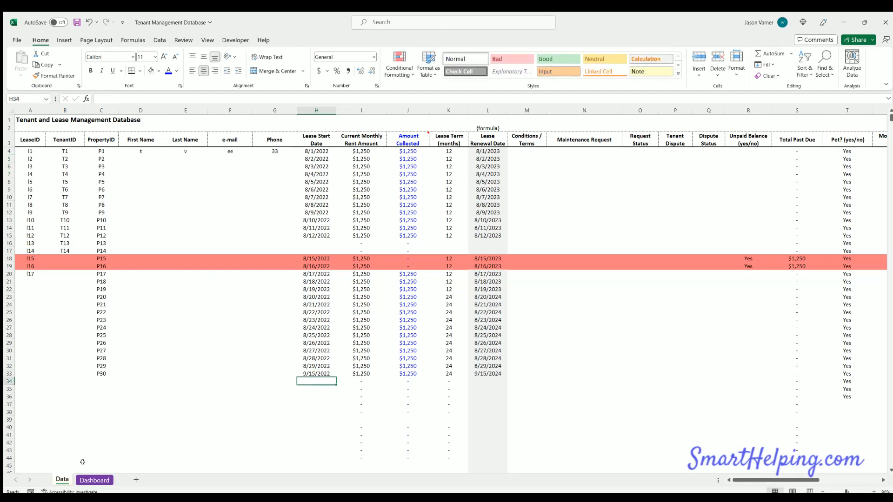
Inspect the COUNTIFS formula behind the Dashboard's lease renewals in the next 30 days and return to the Data sheet.
{"action": "left_click", "coordinate": [94, 480]}
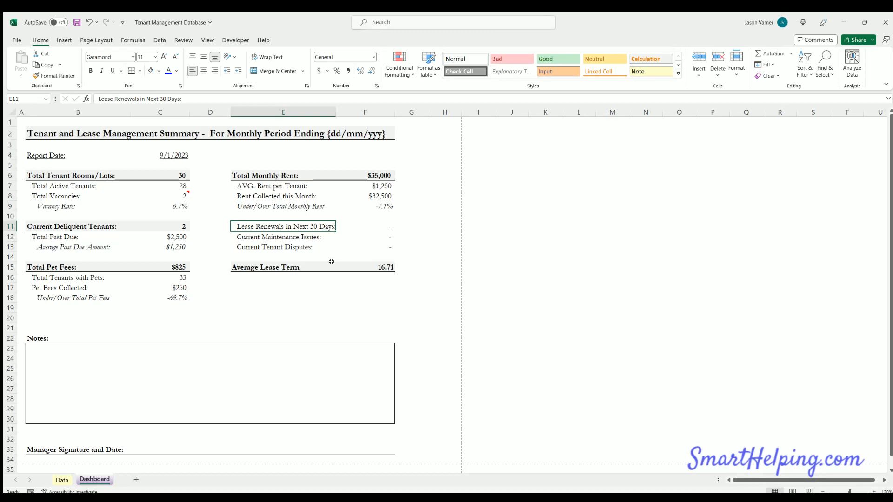
{"action": "left_click", "coordinate": [376, 224]}
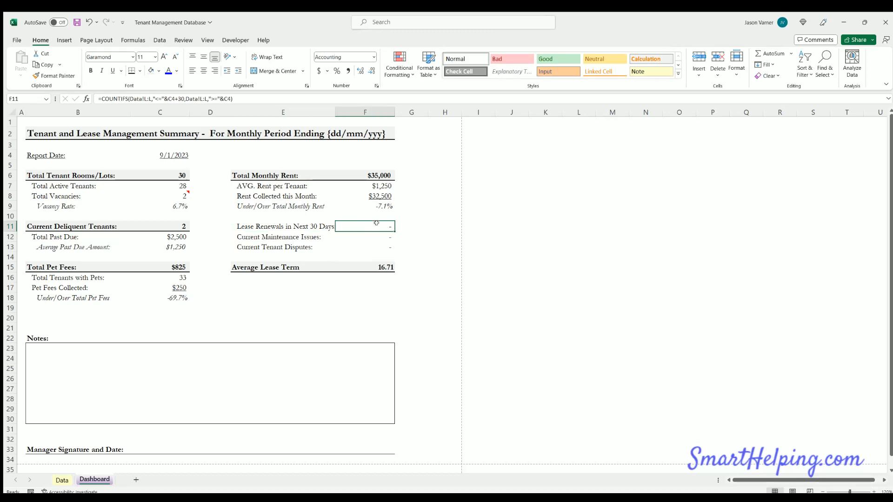
{"action": "double_click", "coordinate": [376, 224]}
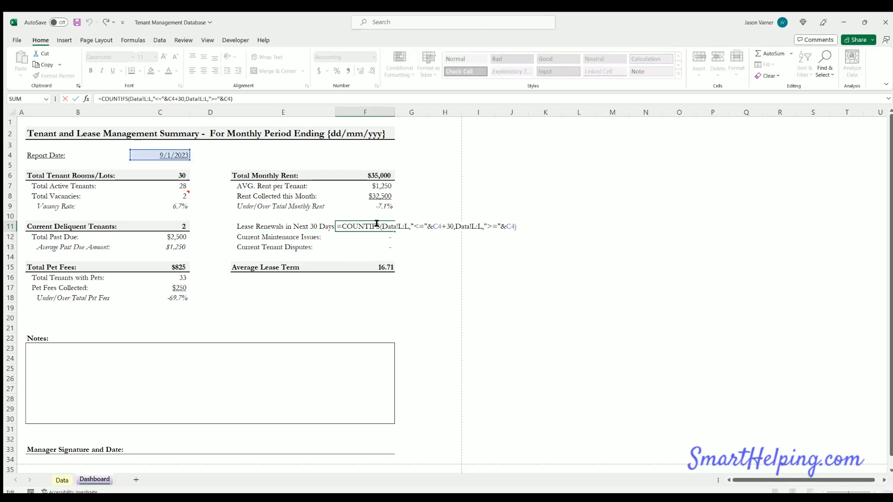
{"action": "key", "text": "Return"}
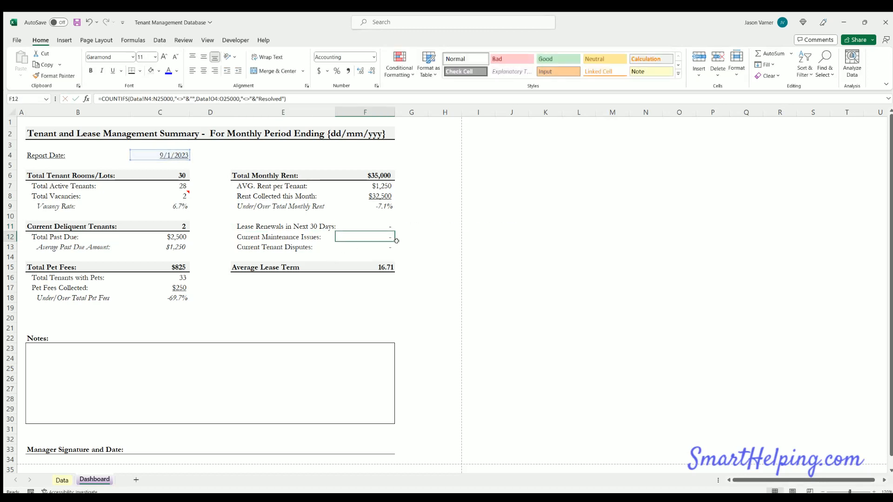
{"action": "left_click", "coordinate": [61, 480]}
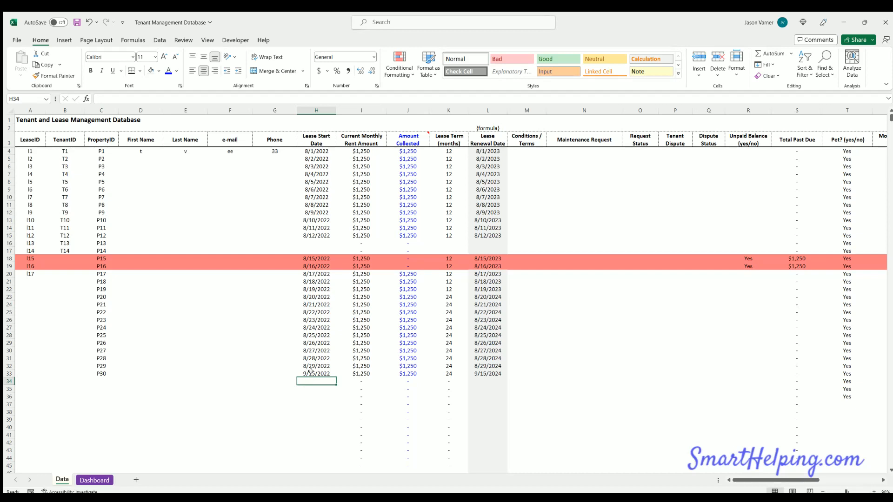
Fill the 12-month lease term from K22 down to K33 on the Data sheet and check the Dashboard's lease renewals in the next 30 days.
{"action": "left_click", "coordinate": [457, 289]}
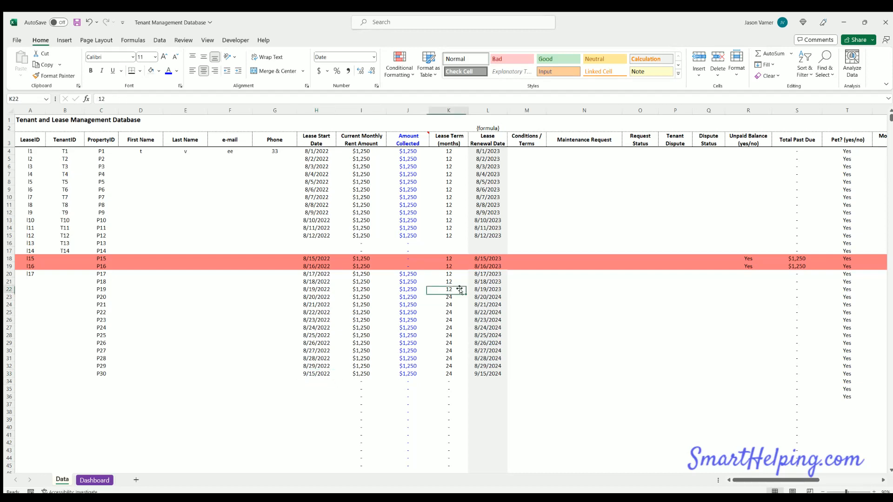
{"action": "left_click_drag", "start_coordinate": [466, 294], "coordinate": [465, 352]}
{"action": "left_click_drag", "start_coordinate": [444, 320], "coordinate": [444, 321]}
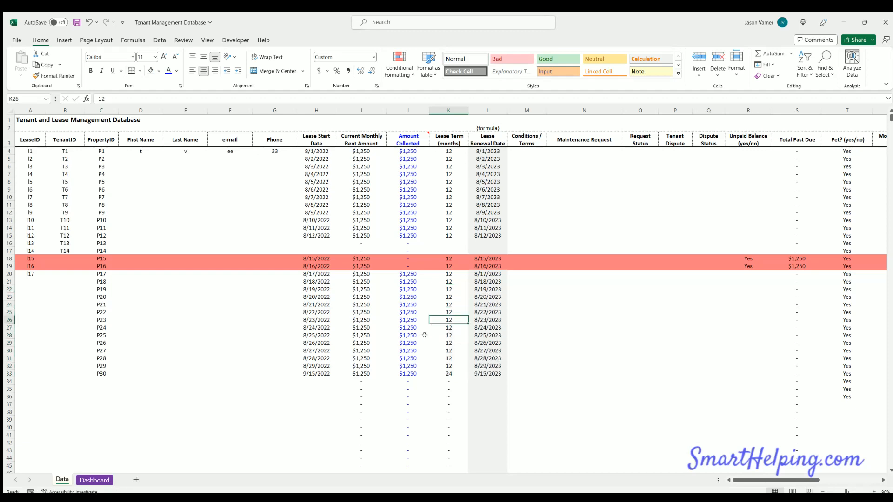
{"action": "left_click", "coordinate": [92, 476]}
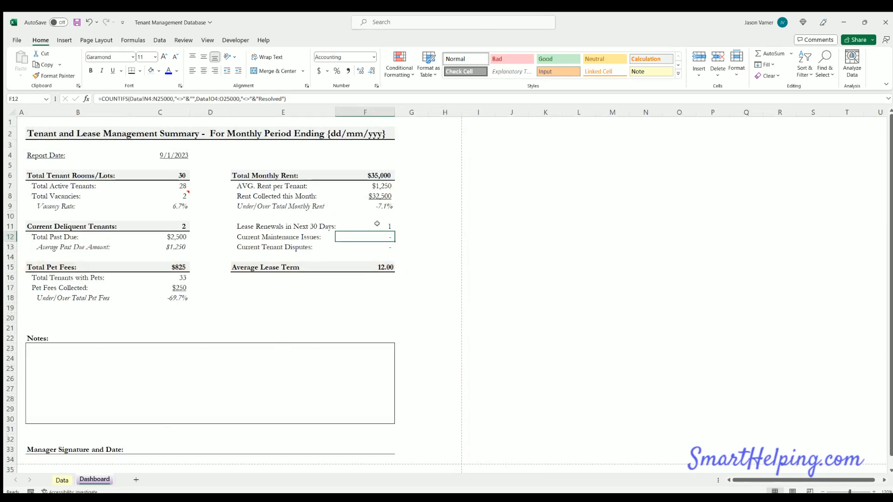
Compare the Data sheet's lease start dates and lease terms with the report date on the Dashboard.
{"action": "left_click", "coordinate": [63, 479]}
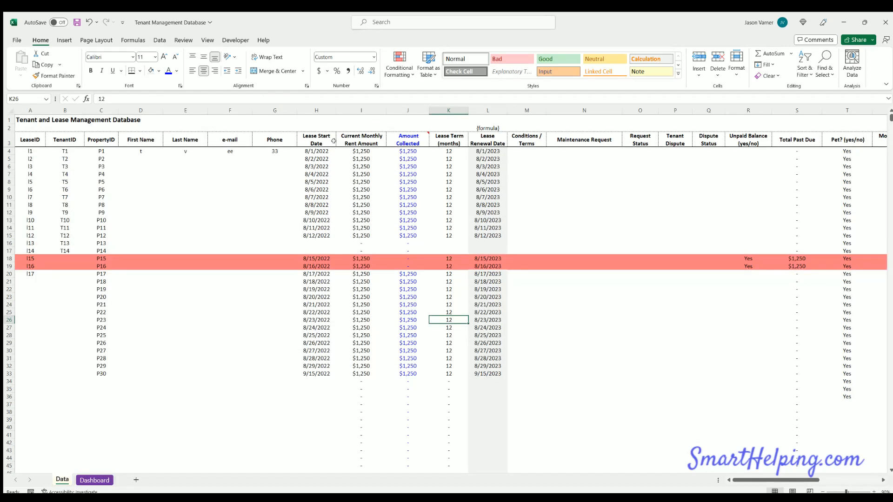
{"action": "left_click_drag", "start_coordinate": [324, 151], "coordinate": [316, 190]}
{"action": "left_click_drag", "start_coordinate": [449, 151], "coordinate": [449, 189]}
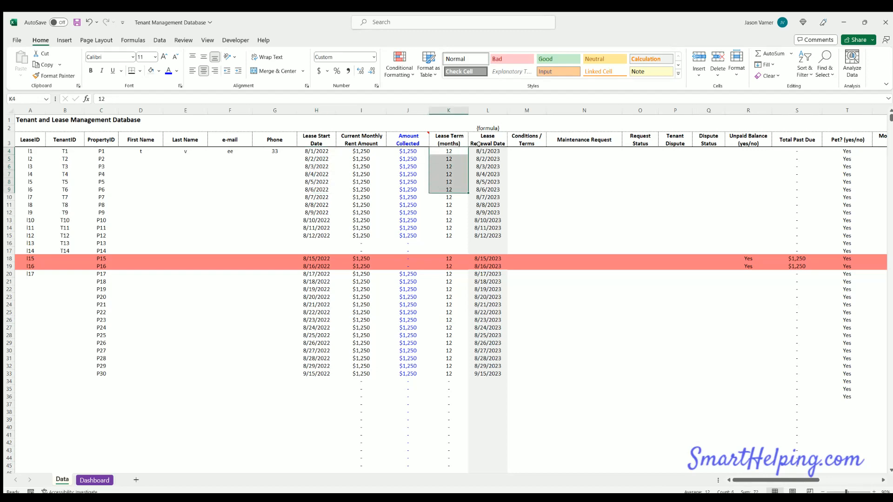
{"action": "left_click", "coordinate": [94, 480]}
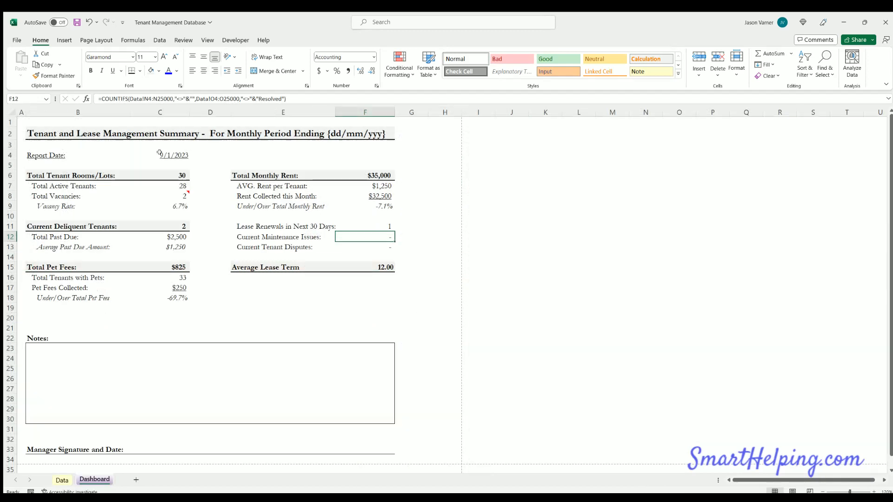
Clear the sample lease, tenant, property, rent and lease term entries in A4:K33 on the Data sheet.
{"action": "left_click", "coordinate": [61, 481]}
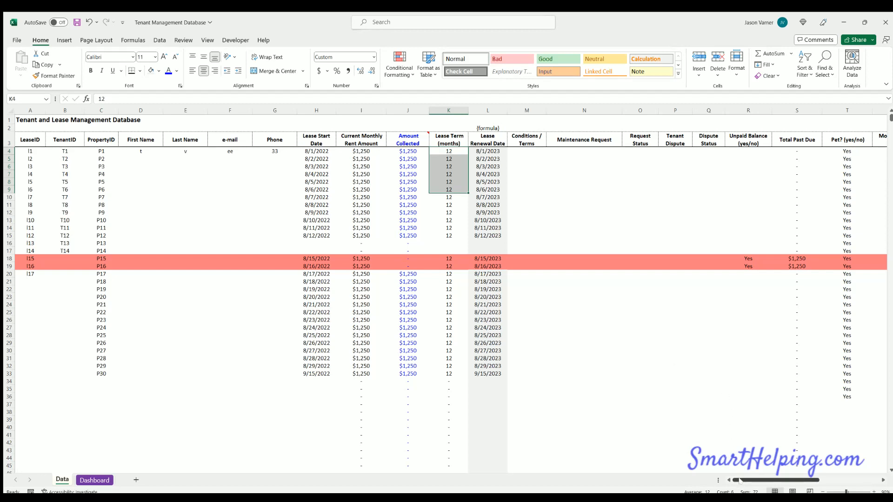
{"action": "left_click_drag", "start_coordinate": [739, 481], "coordinate": [716, 482]}
{"action": "left_click_drag", "start_coordinate": [25, 148], "coordinate": [449, 375]}
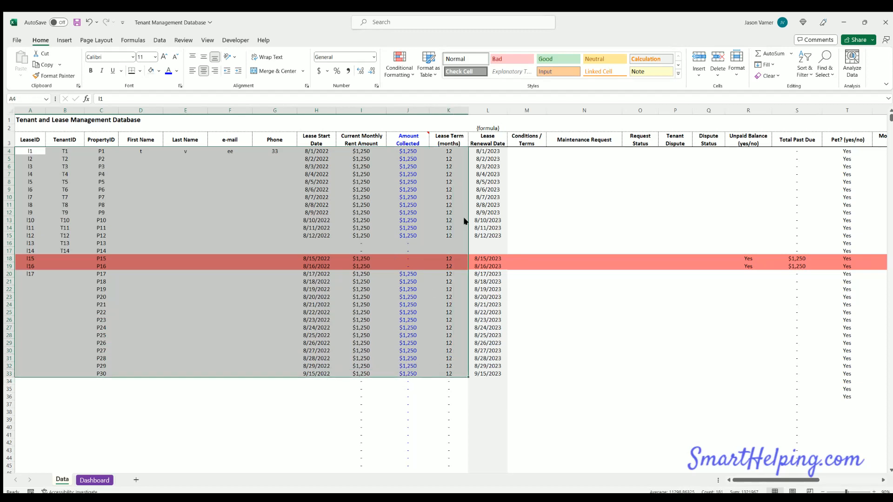
{"action": "key", "text": "Delete"}
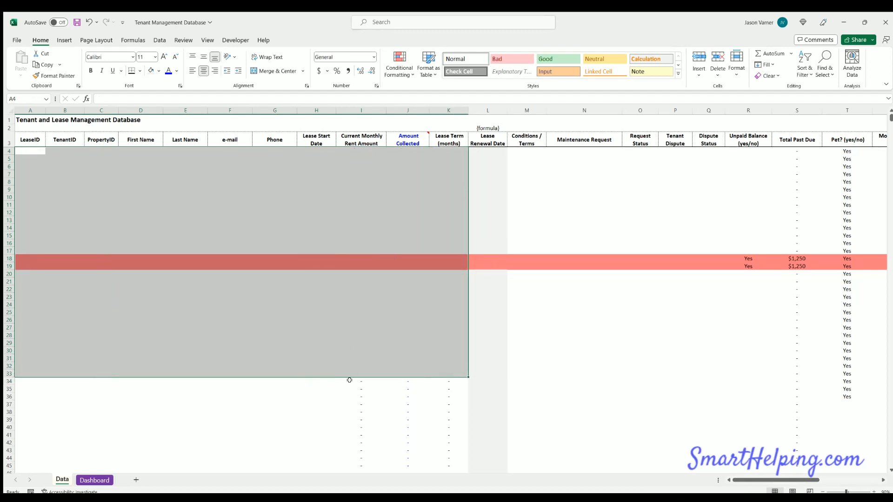
{"action": "left_click_drag", "start_coordinate": [353, 380], "coordinate": [442, 379]}
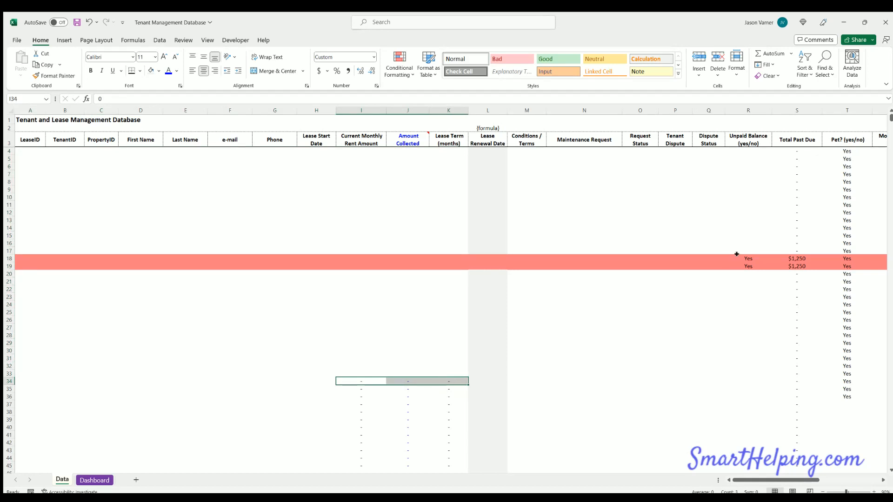
Clear the Unpaid Balance entries in R18 and R19.
{"action": "left_click", "coordinate": [737, 257]}
{"action": "key", "text": "BackSpace"}
{"action": "key", "text": "Return"}
{"action": "key", "text": "BackSpace"}
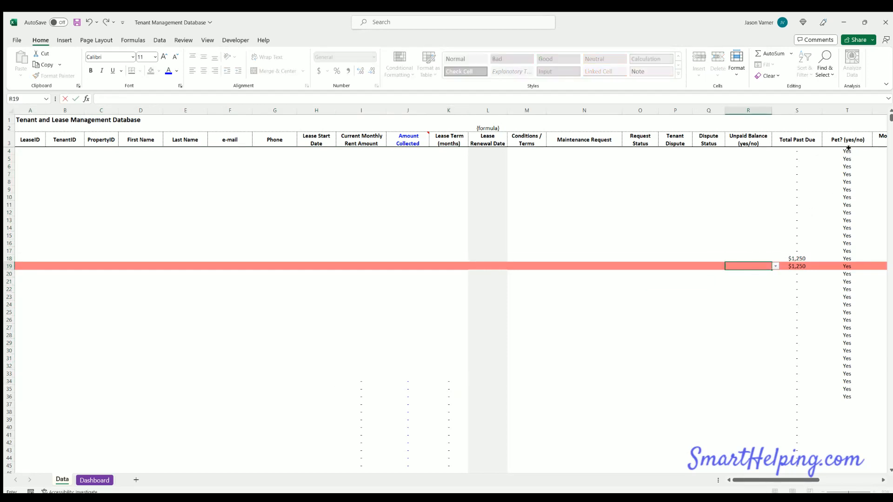
Clear the Pet? entries in T4:T36.
{"action": "left_click_drag", "start_coordinate": [847, 150], "coordinate": [837, 390]}
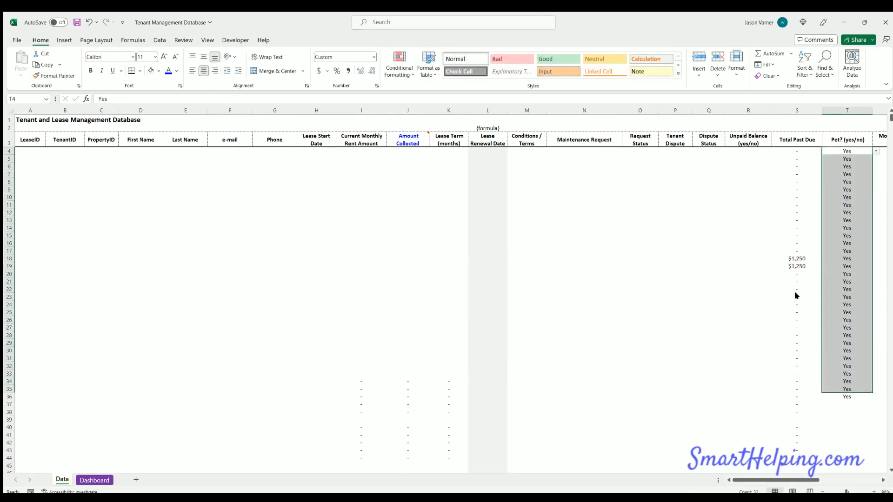
{"action": "key", "text": "Delete"}
{"action": "left_click", "coordinate": [846, 394]}
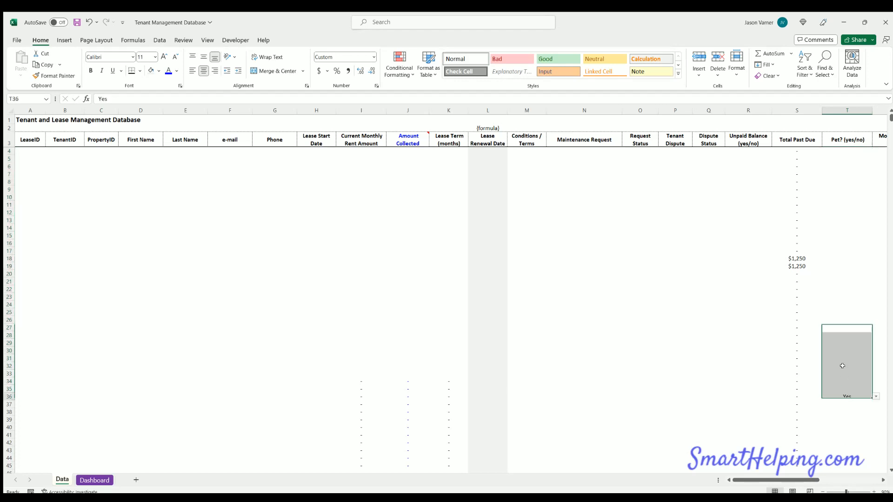
{"action": "key", "text": "BackSpace"}
{"action": "key", "text": "Return"}
{"action": "left_click", "coordinate": [831, 367]}
Set the Monthly Pet Fee to 0 in U4 and fill it down through U36.
{"action": "left_click_drag", "start_coordinate": [756, 479], "coordinate": [793, 479]}
{"action": "left_click", "coordinate": [530, 151]}
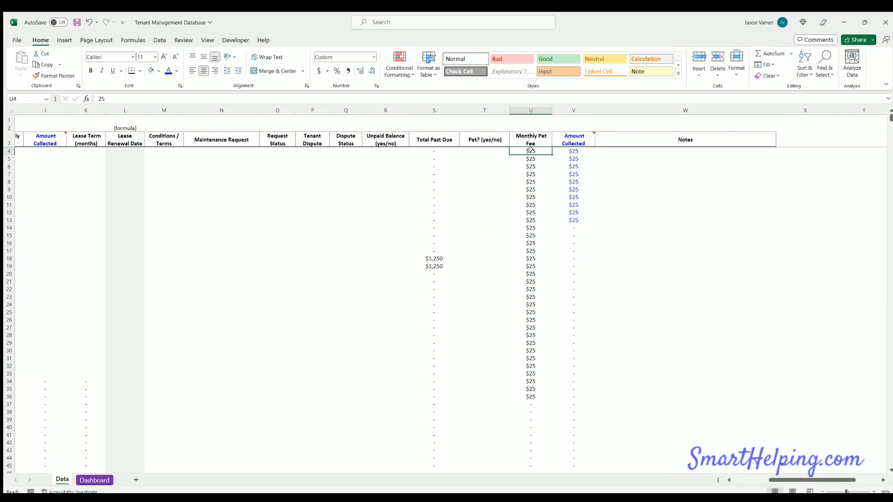
{"action": "type", "text": "0"}
{"action": "key", "text": "Return"}
{"action": "left_click", "coordinate": [546, 153]}
{"action": "left_click_drag", "start_coordinate": [551, 154], "coordinate": [552, 398]}
Set the pet fee Amount Collected to 0 in V4 and fill it down through V18.
{"action": "left_click", "coordinate": [579, 150]}
{"action": "type", "text": "0"}
{"action": "key", "text": "Return"}
{"action": "key", "text": "Return"}
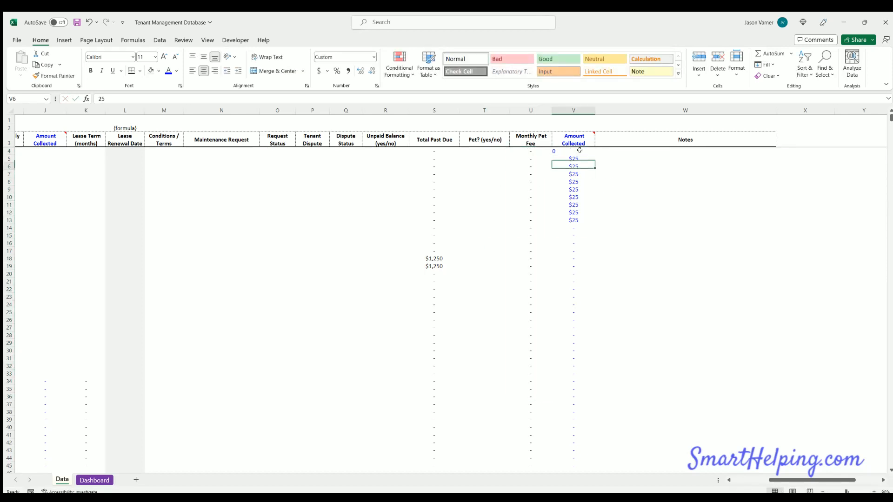
{"action": "left_click", "coordinate": [587, 153]}
{"action": "left_click_drag", "start_coordinate": [595, 155], "coordinate": [595, 262]}
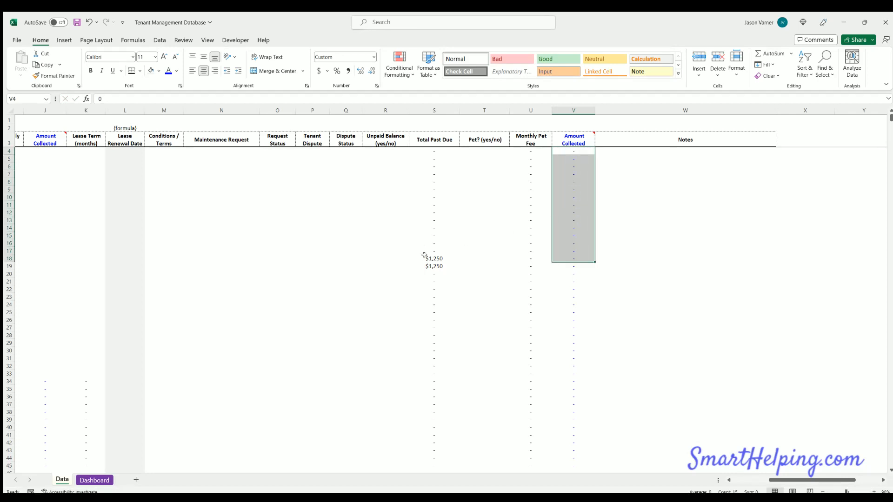
Replace the past-due amounts with 0 by filling the Total Past Due value of 0 from S17 down to S21.
{"action": "left_click", "coordinate": [437, 251]}
{"action": "type", "text": "0"}
{"action": "key", "text": "Return"}
{"action": "left_click", "coordinate": [441, 251]}
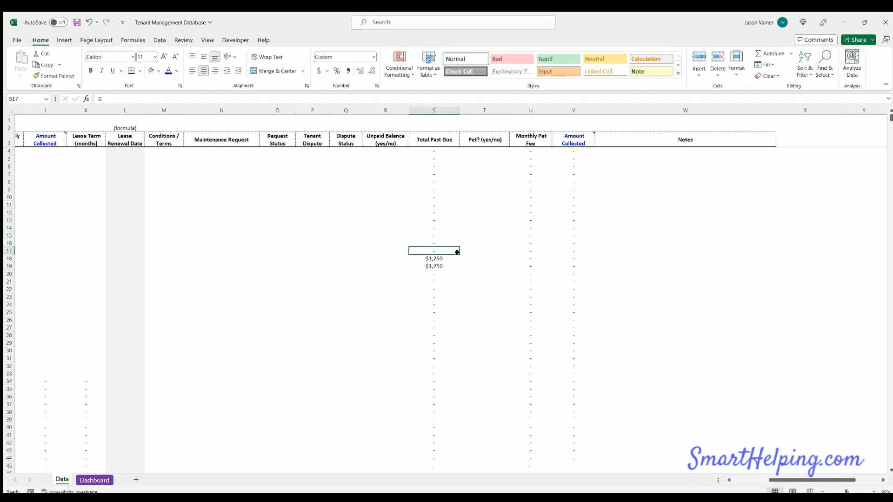
{"action": "left_click_drag", "start_coordinate": [459, 255], "coordinate": [459, 283]}
Fill the zero values of I34:K34 up to row 4 in the rent, amount collected and lease term columns.
{"action": "left_click_drag", "start_coordinate": [772, 479], "coordinate": [732, 480]}
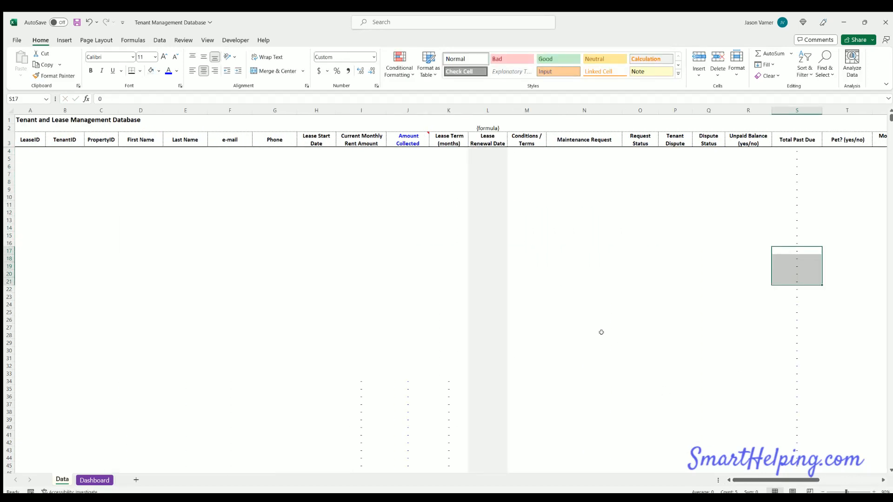
{"action": "left_click_drag", "start_coordinate": [350, 373], "coordinate": [372, 381]}
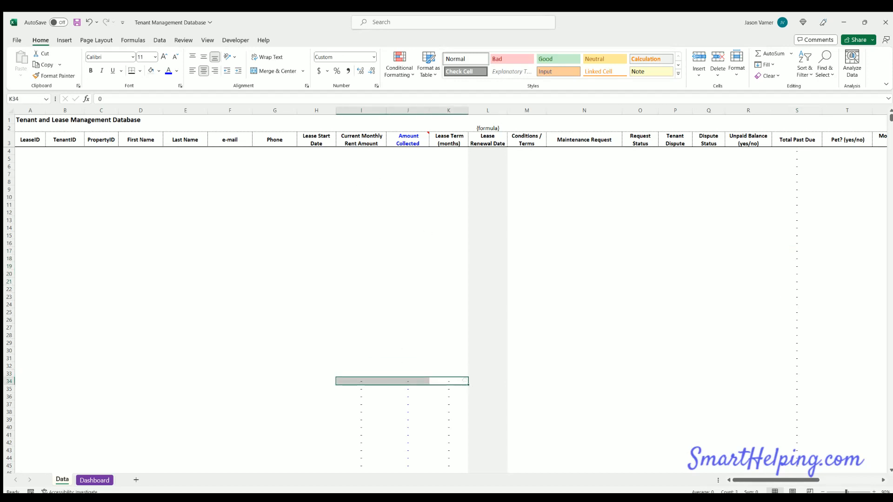
{"action": "left_click_drag", "start_coordinate": [468, 384], "coordinate": [460, 151]}
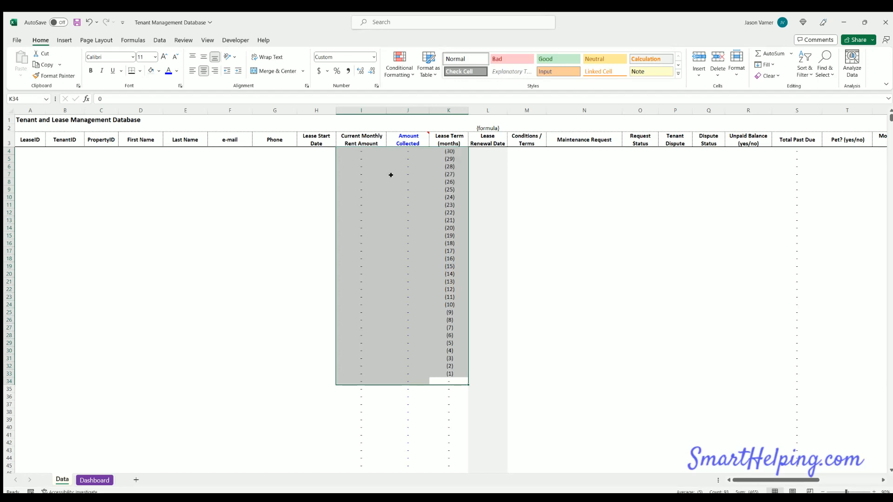
{"action": "left_click", "coordinate": [395, 181]}
Refill the Lease Term column up to K4 with zeros, using the two zero cells K34:K35 as the pattern.
{"action": "left_click", "coordinate": [448, 373]}
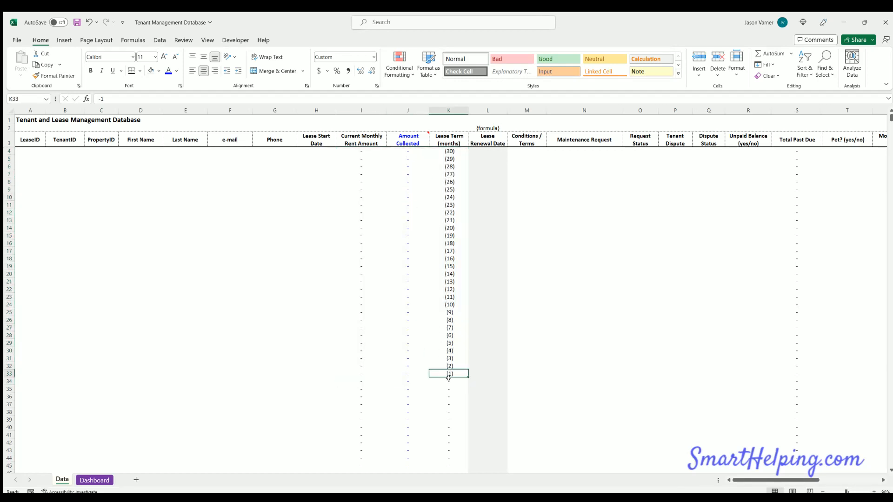
{"action": "left_click_drag", "start_coordinate": [448, 381], "coordinate": [466, 389]}
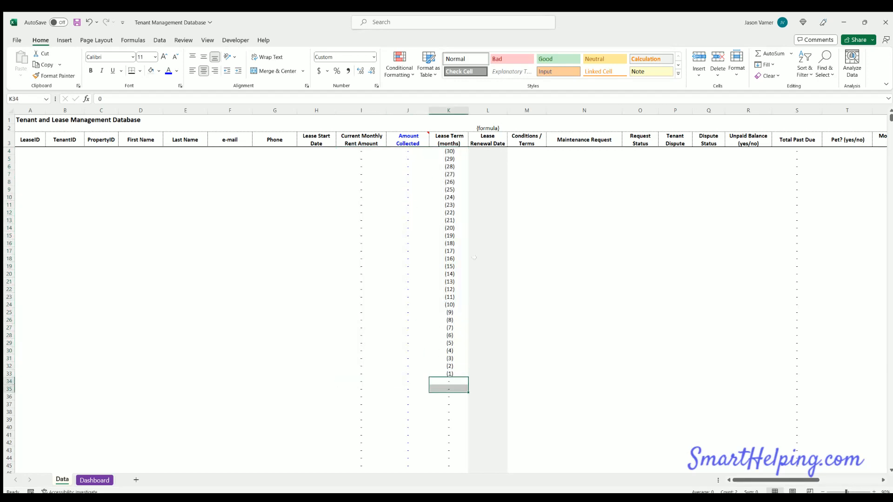
{"action": "left_click_drag", "start_coordinate": [474, 257], "coordinate": [470, 151]}
Inspect the Lease Renewal Date formula in L7 and save the workbook.
{"action": "left_click", "coordinate": [487, 128]}
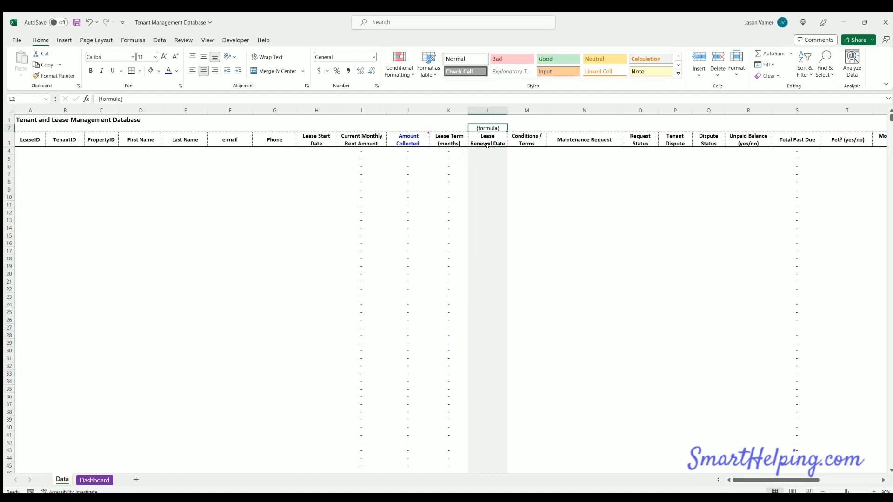
{"action": "left_click", "coordinate": [487, 145]}
{"action": "left_click", "coordinate": [484, 174]}
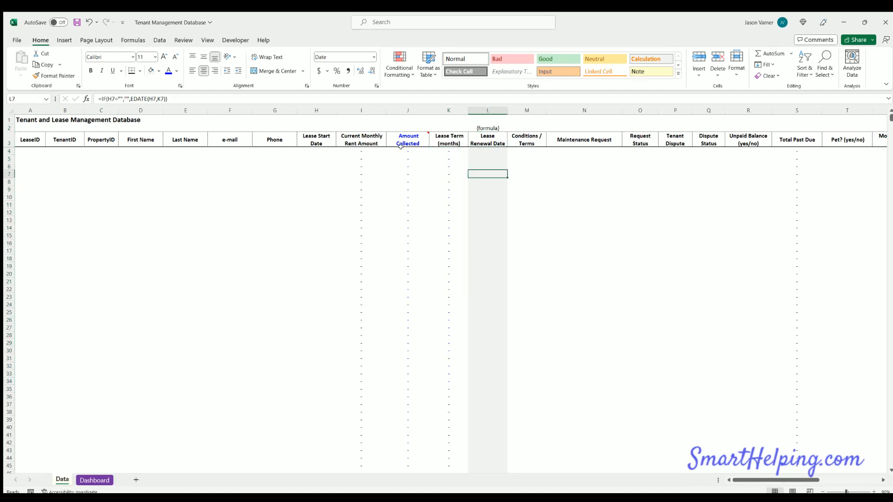
{"action": "left_click", "coordinate": [75, 23]}
Check the reset lease term, rent and start date columns and the Dashboard summary, and return to the Data sheet.
{"action": "left_click", "coordinate": [448, 152]}
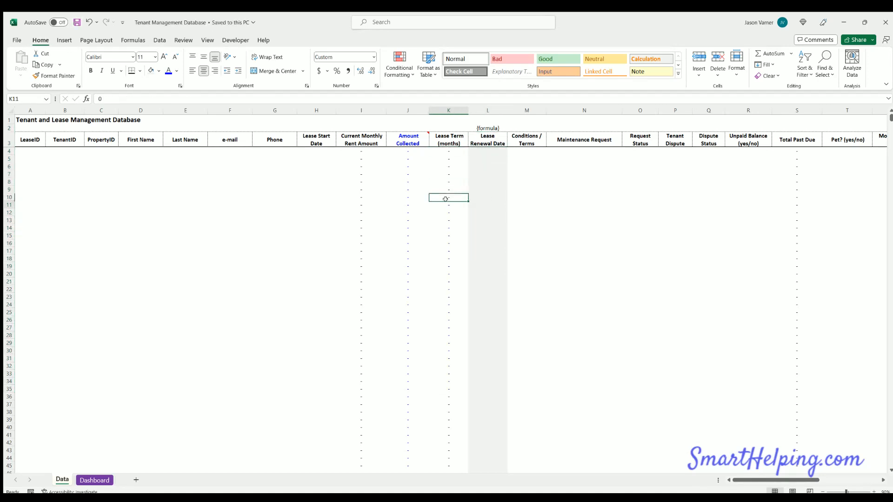
{"action": "left_click_drag", "start_coordinate": [361, 152], "coordinate": [363, 243]}
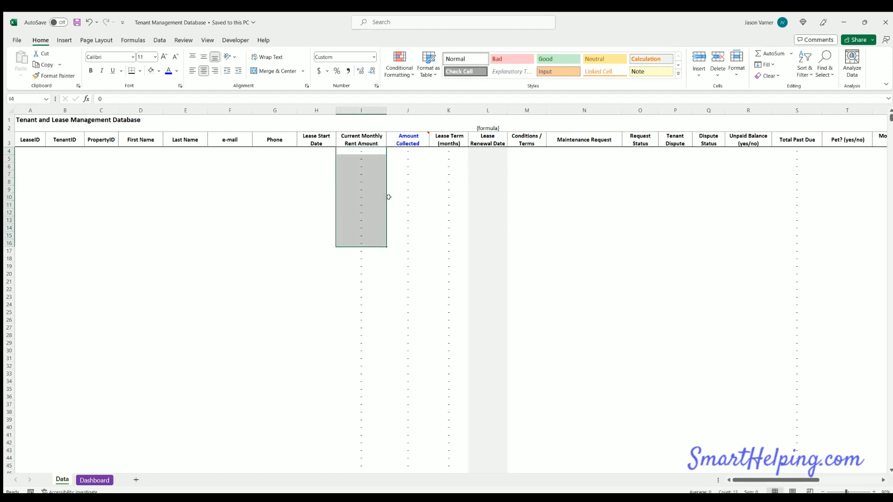
{"action": "left_click", "coordinate": [318, 152]}
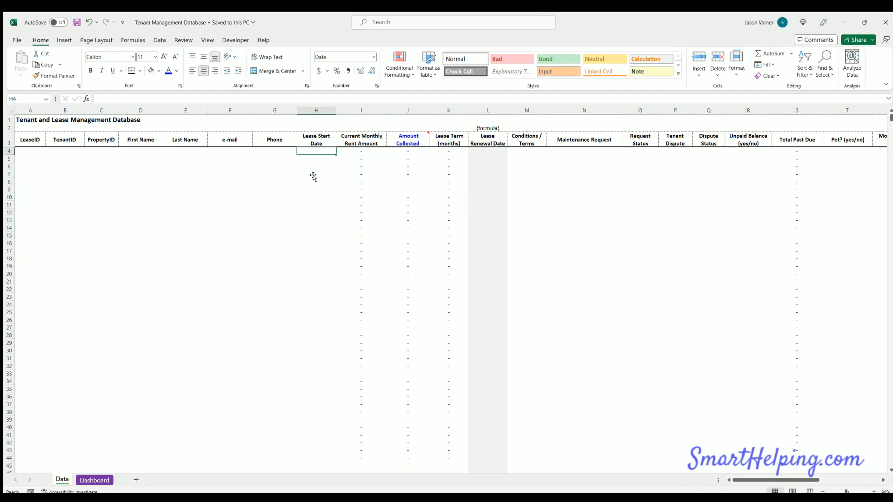
{"action": "left_click", "coordinate": [315, 181]}
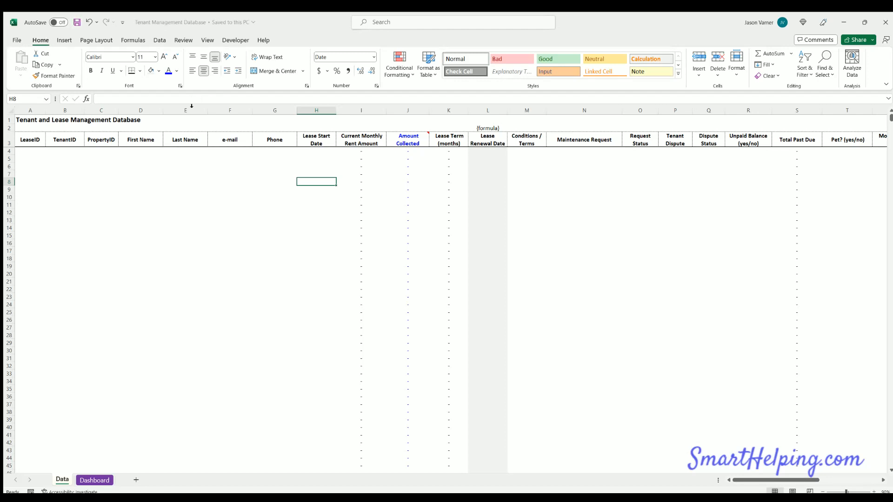
{"action": "left_click", "coordinate": [92, 479]}
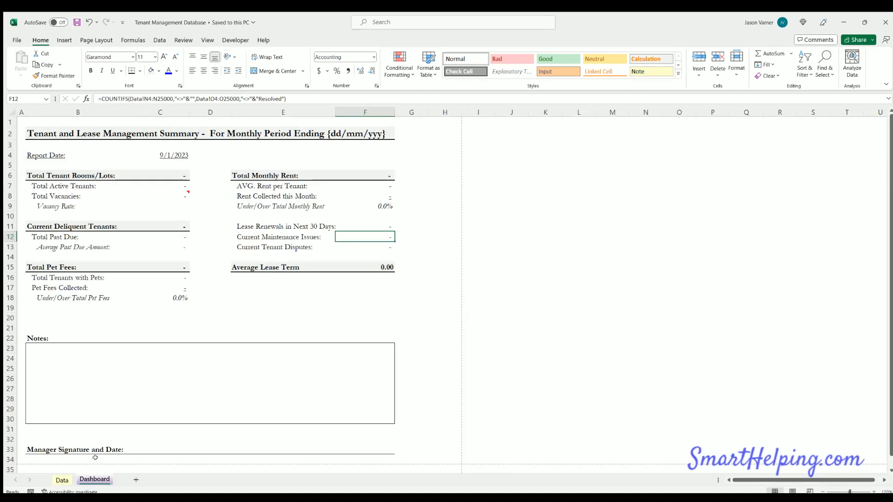
{"action": "left_click", "coordinate": [63, 481]}
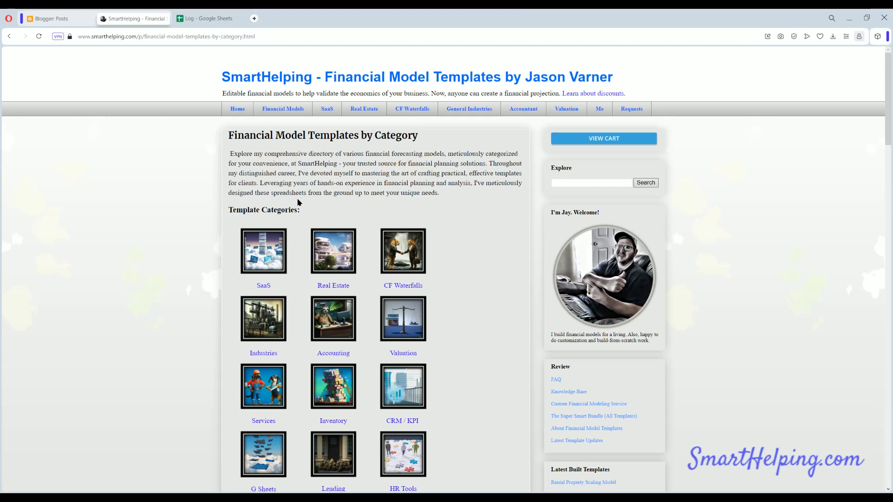
Switch to the SmartHelping site in the browser, open the Real Estate category and review its list of financial model templates.
{"action": "left_click", "coordinate": [334, 287]}
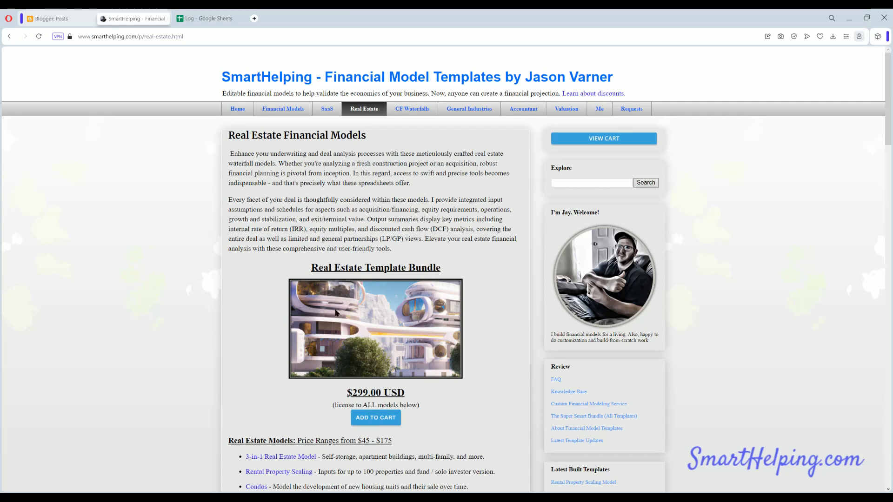
{"action": "scroll", "coordinate": [352, 258], "scroll_direction": "down", "scroll_amount": 7}
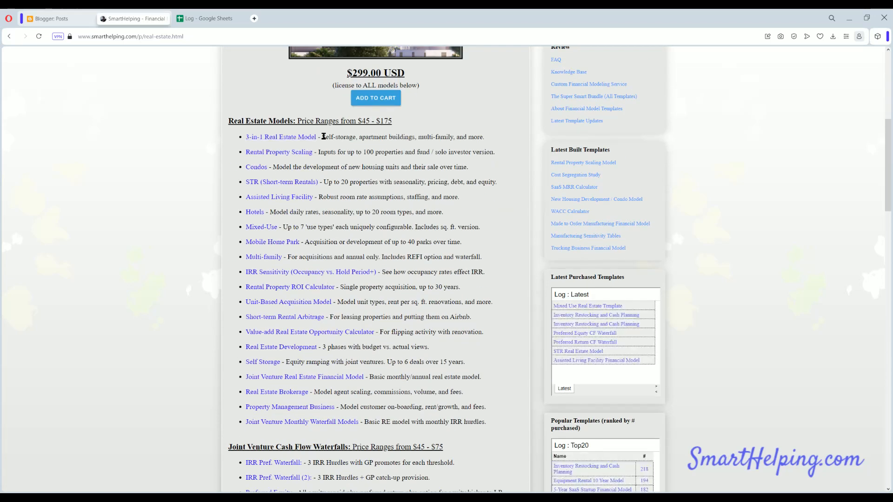
{"action": "left_click_drag", "start_coordinate": [322, 137], "coordinate": [423, 420]}
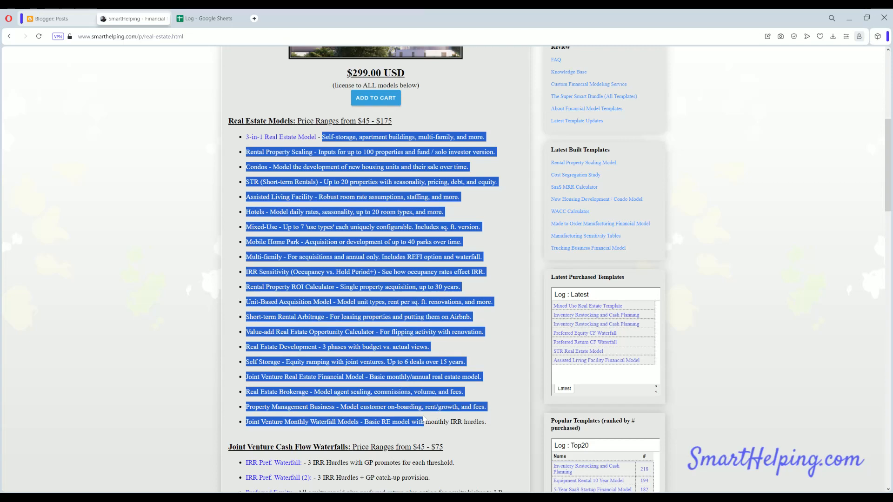
{"action": "left_click", "coordinate": [420, 376]}
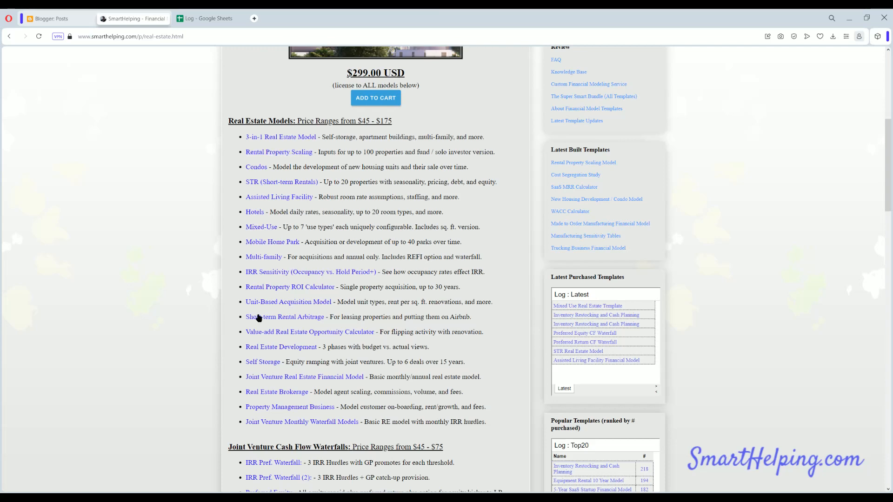
{"action": "scroll", "coordinate": [341, 262], "scroll_direction": "down", "scroll_amount": 6}
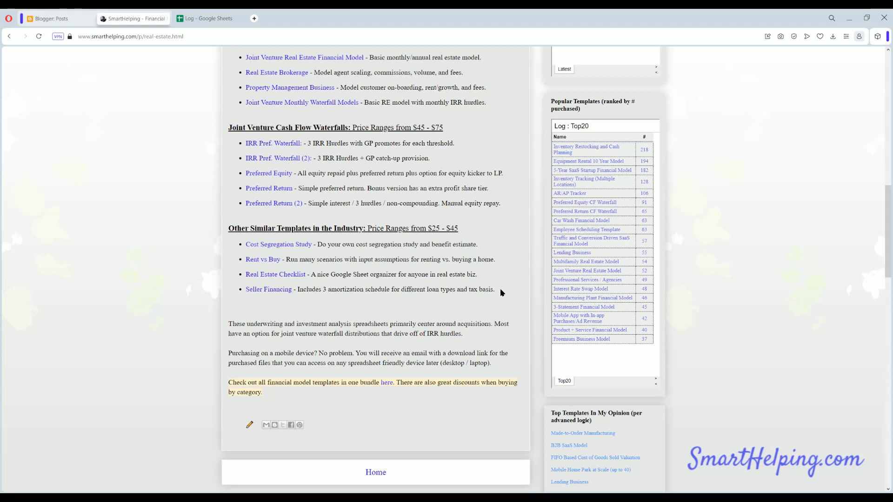
Review the Other Similar Templates in the Industry section, the real estate model and waterfall lists, and the bundle note closing the page.
{"action": "left_click_drag", "start_coordinate": [501, 290], "coordinate": [336, 289]}
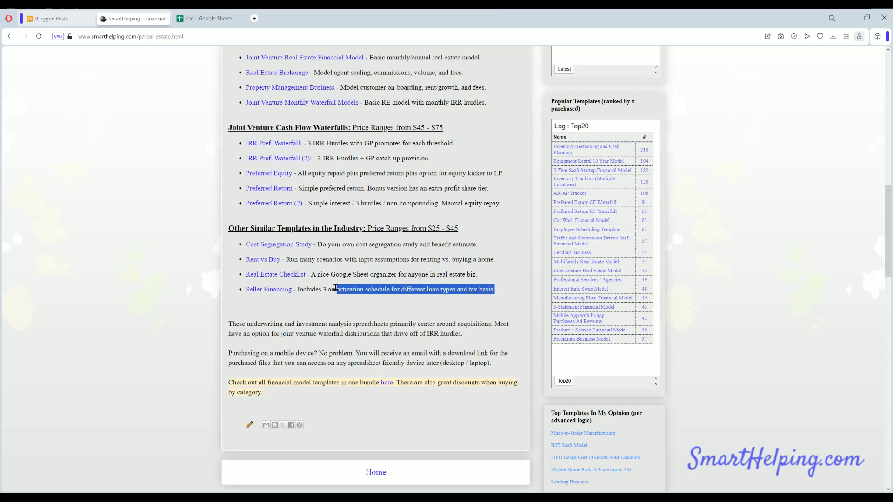
{"action": "left_click", "coordinate": [245, 227]}
{"action": "left_click_drag", "start_coordinate": [302, 227], "coordinate": [423, 285]}
{"action": "left_click", "coordinate": [409, 285]}
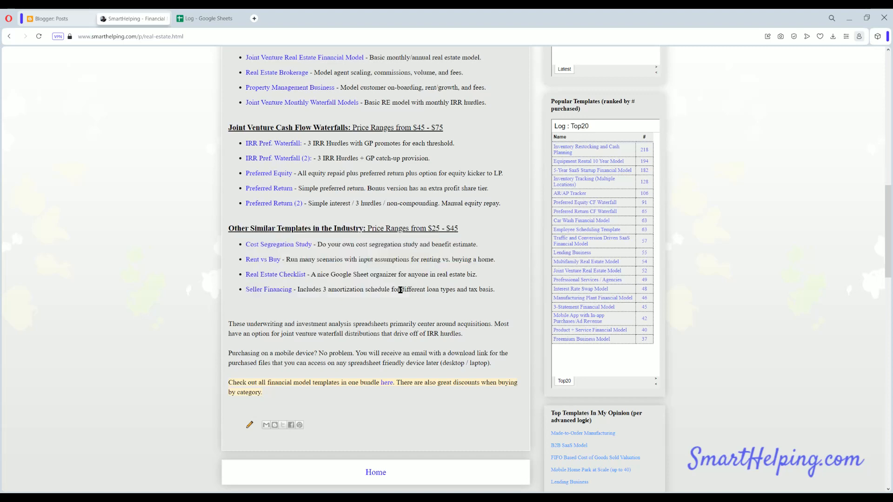
{"action": "scroll", "coordinate": [346, 288], "scroll_direction": "up", "scroll_amount": 7}
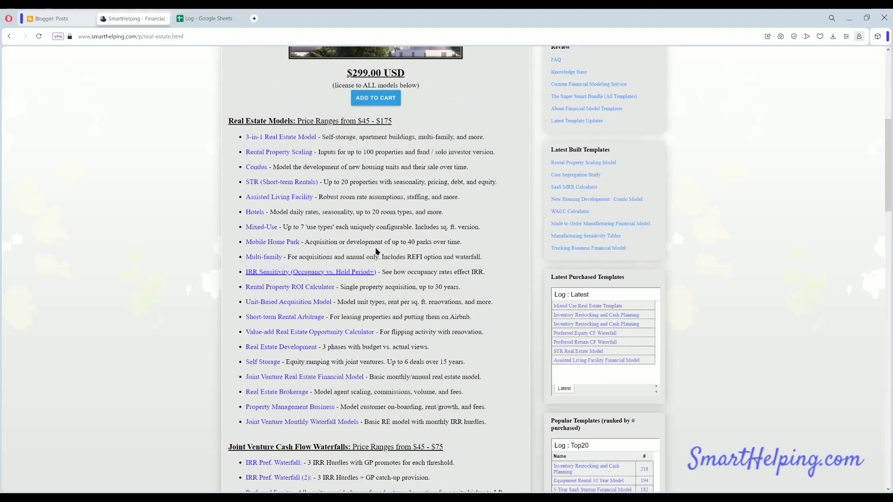
{"action": "scroll", "coordinate": [397, 271], "scroll_direction": "down", "scroll_amount": 3}
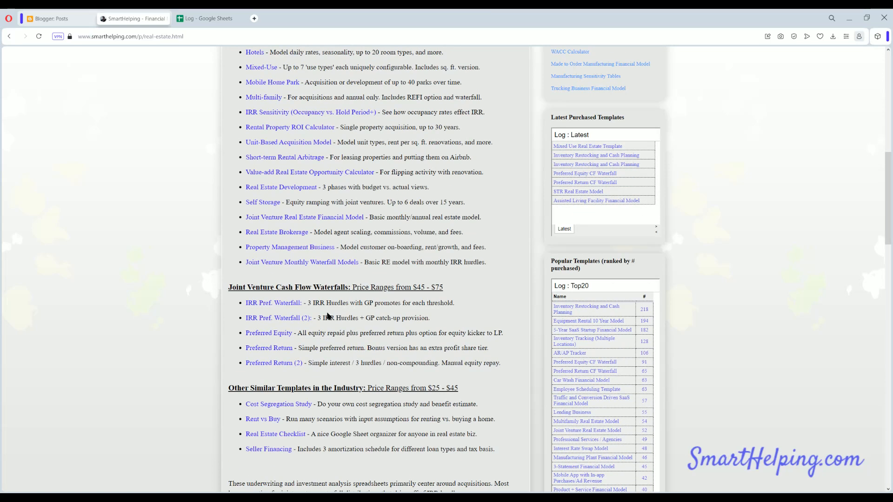
{"action": "scroll", "coordinate": [328, 316], "scroll_direction": "down", "scroll_amount": 3}
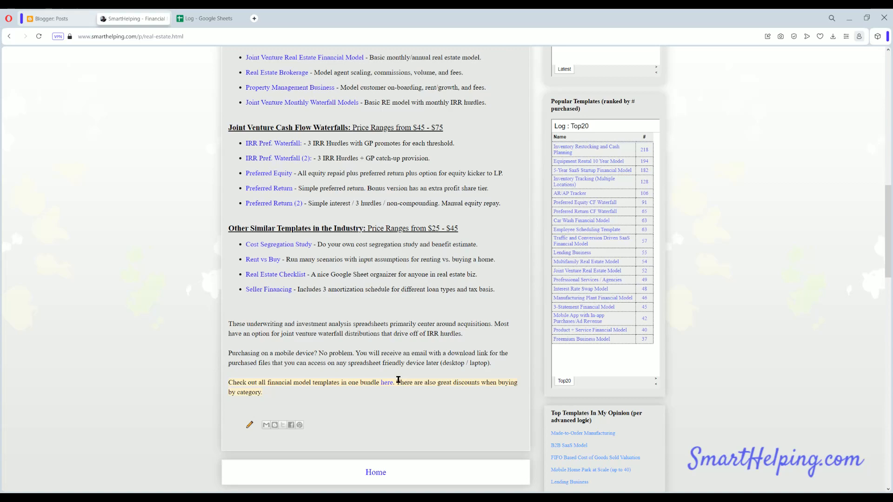
Open the site's Financial Models page and review its SaaS, real estate and industry-specific template lists.
{"action": "scroll", "coordinate": [403, 300], "scroll_direction": "up", "scroll_amount": 15}
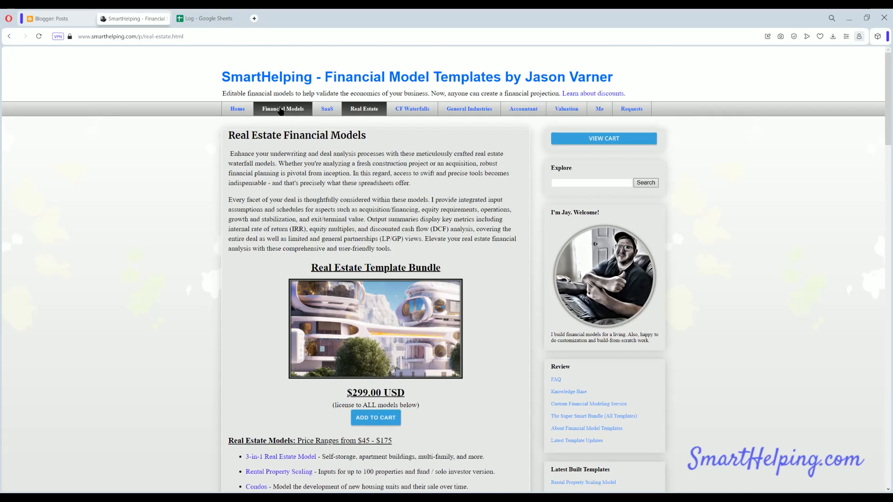
{"action": "left_click", "coordinate": [281, 110]}
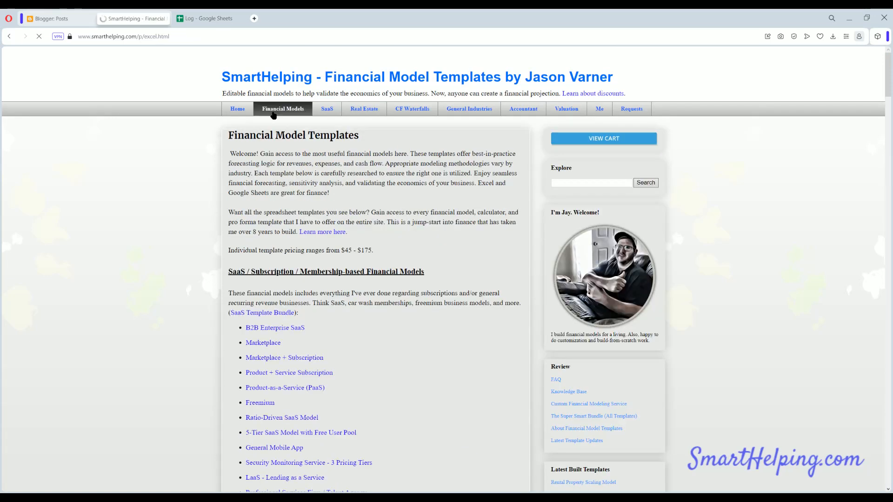
{"action": "scroll", "coordinate": [270, 200], "scroll_direction": "down", "scroll_amount": 3}
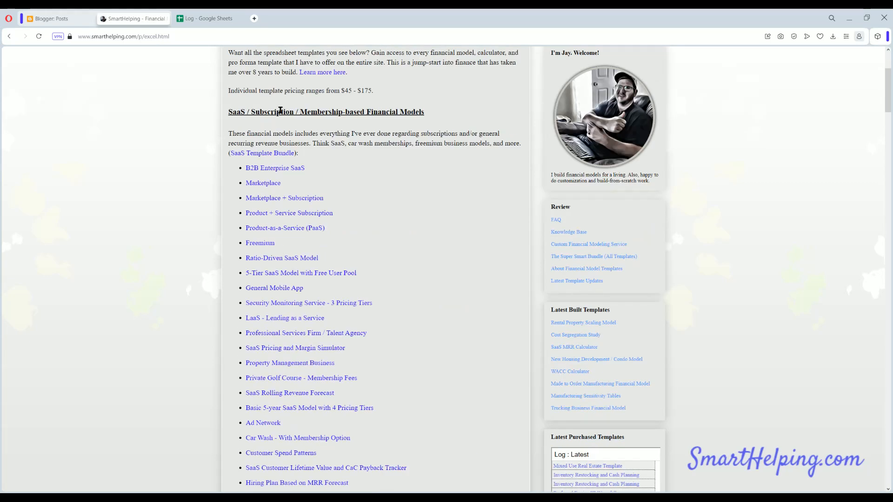
{"action": "scroll", "coordinate": [266, 180], "scroll_direction": "down", "scroll_amount": 6}
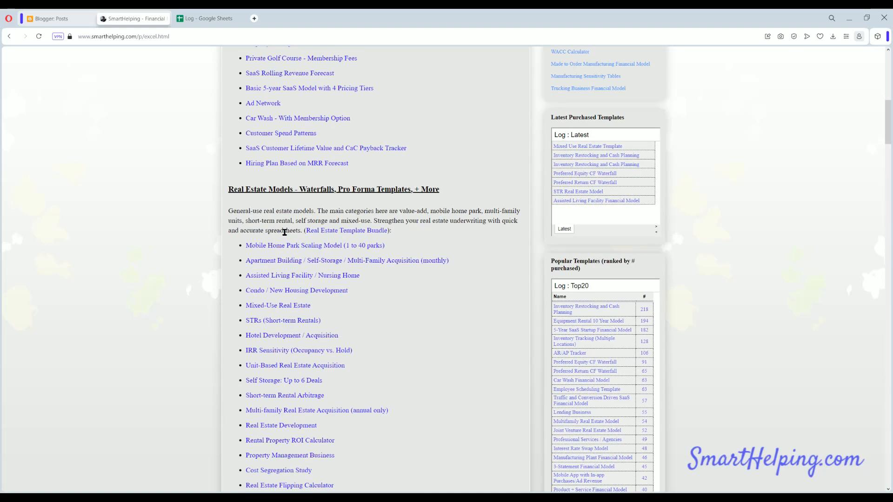
{"action": "scroll", "coordinate": [293, 246], "scroll_direction": "down", "scroll_amount": 3}
{"action": "scroll", "coordinate": [281, 324], "scroll_direction": "down", "scroll_amount": 6}
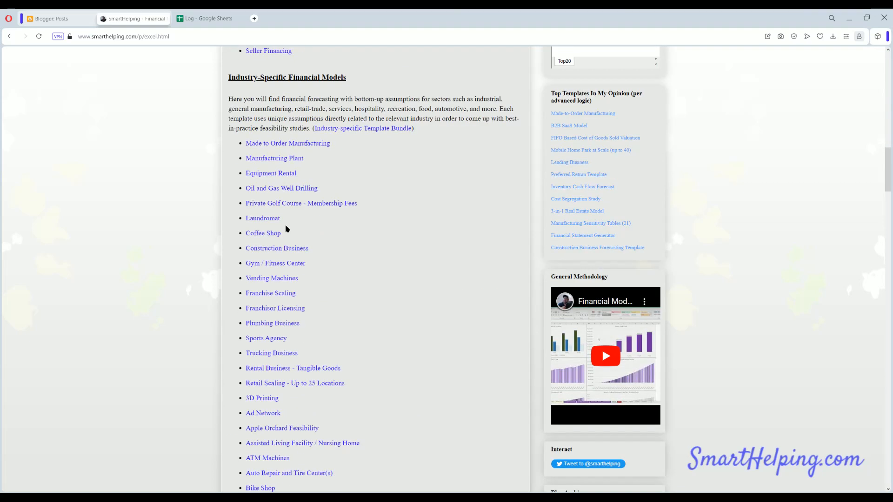
{"action": "scroll", "coordinate": [259, 309], "scroll_direction": "down", "scroll_amount": 12}
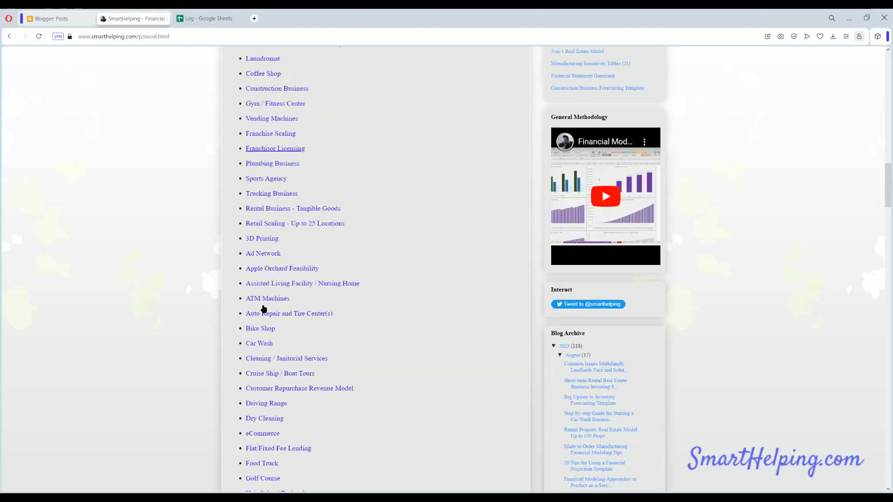
Review the cash flow waterfall, accounting, HR, Google Sheets, sales pipeline, valuation and non-categorized templates, plus the More Template Bundles list.
{"action": "scroll", "coordinate": [270, 275], "scroll_direction": "down", "scroll_amount": 6}
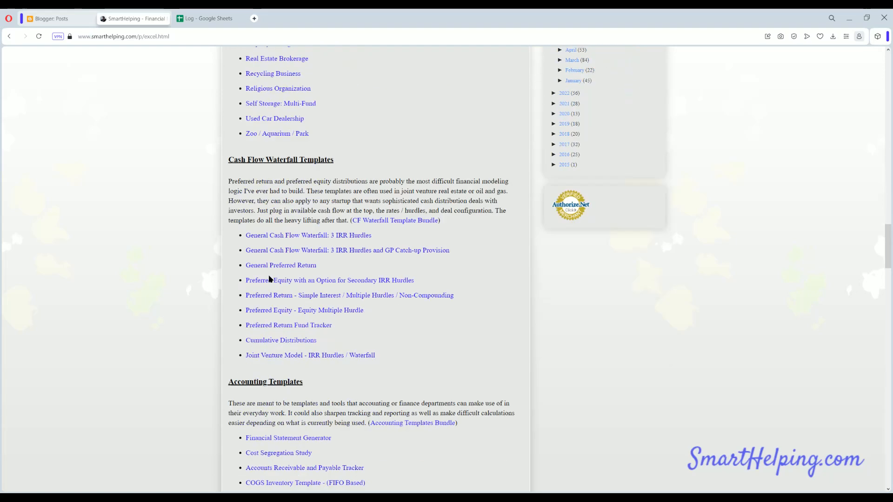
{"action": "scroll", "coordinate": [274, 133], "scroll_direction": "down", "scroll_amount": 3}
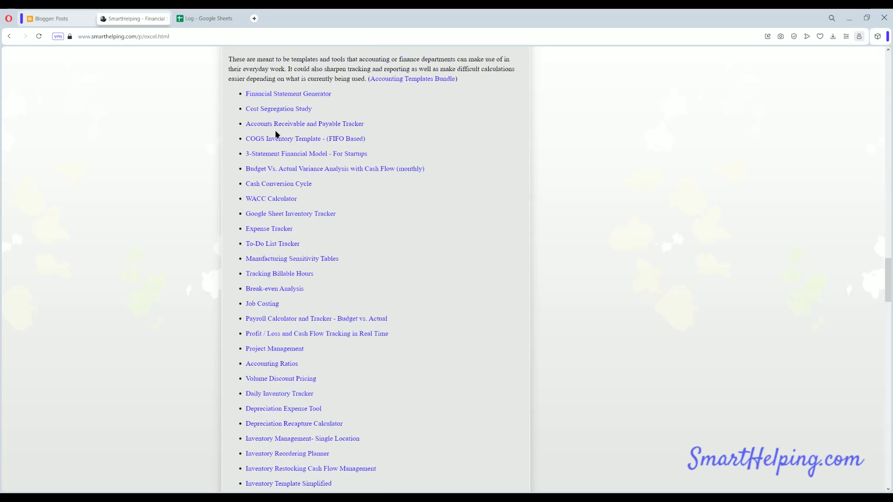
{"action": "scroll", "coordinate": [269, 289], "scroll_direction": "down", "scroll_amount": 6}
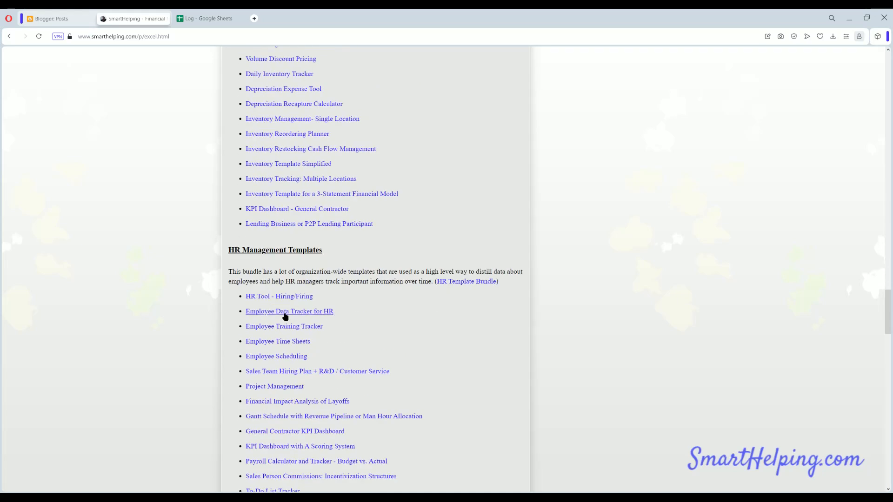
{"action": "scroll", "coordinate": [284, 311], "scroll_direction": "down", "scroll_amount": 6}
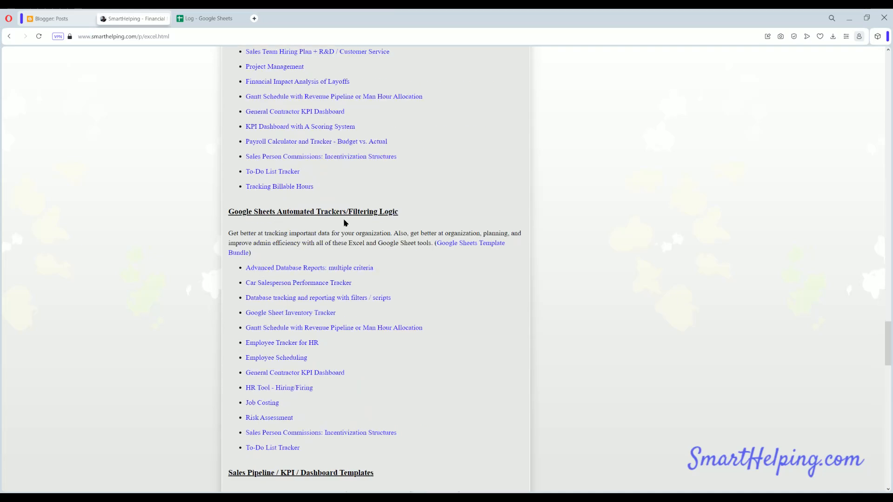
{"action": "scroll", "coordinate": [270, 286], "scroll_direction": "down", "scroll_amount": 3}
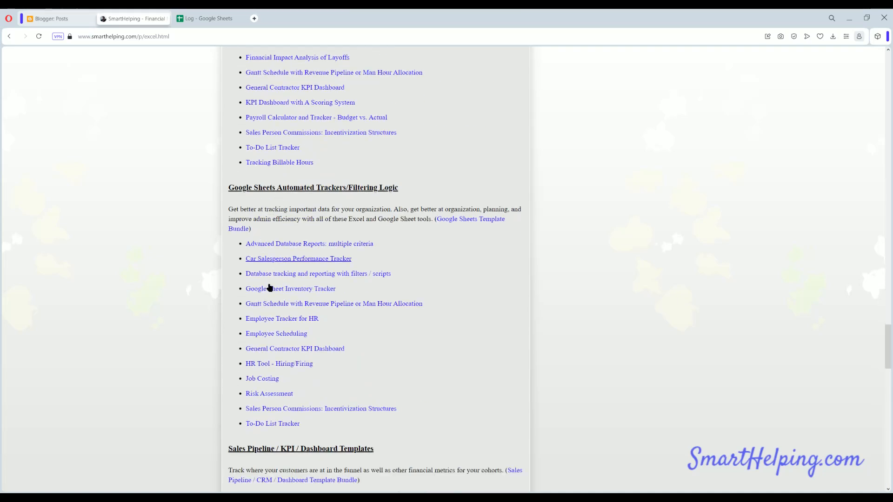
{"action": "scroll", "coordinate": [274, 292], "scroll_direction": "down", "scroll_amount": 3}
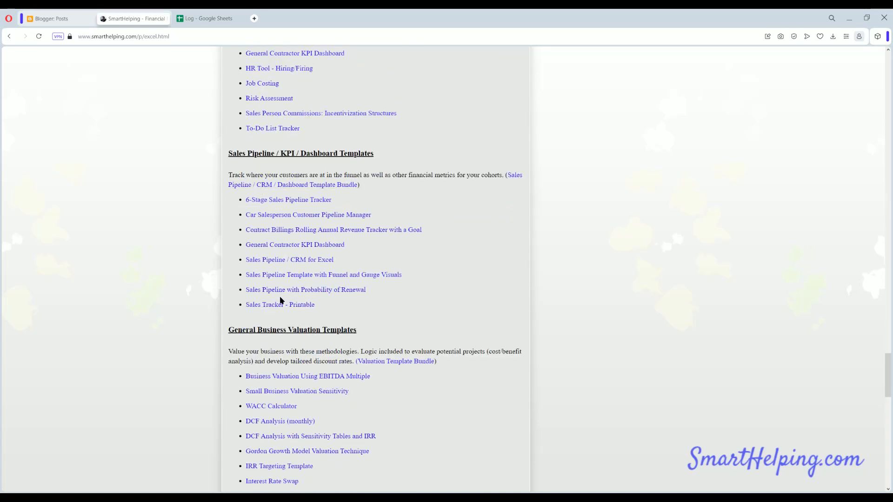
{"action": "scroll", "coordinate": [281, 301], "scroll_direction": "down", "scroll_amount": 3}
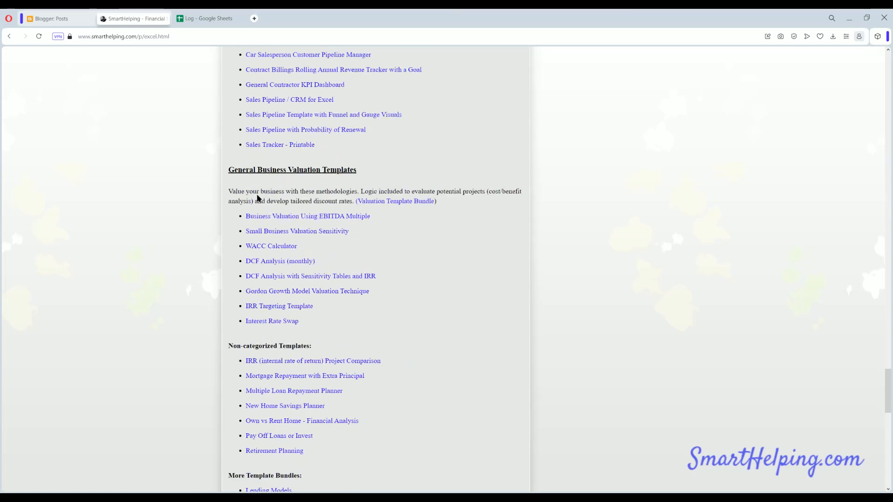
{"action": "scroll", "coordinate": [257, 199], "scroll_direction": "down", "scroll_amount": 3}
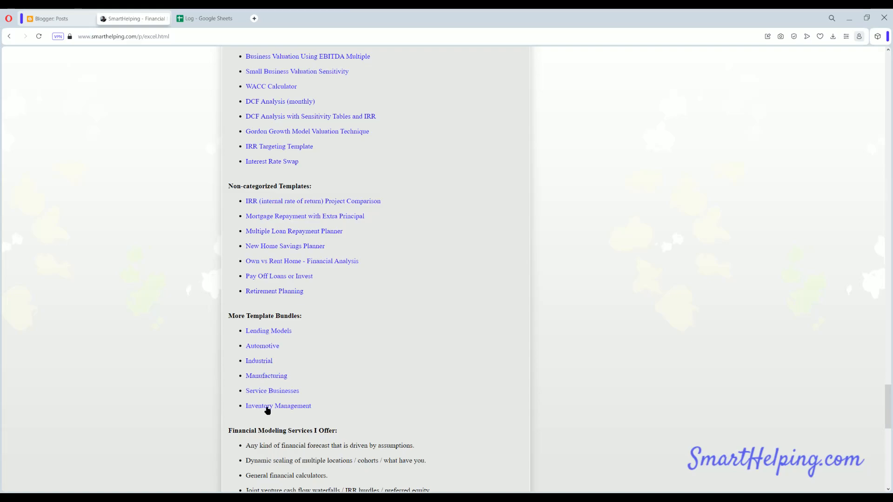
Open the Super Smart Bundle page through the link in the Financial Model Templates introduction.
{"action": "scroll", "coordinate": [265, 365], "scroll_direction": "up", "scroll_amount": 20}
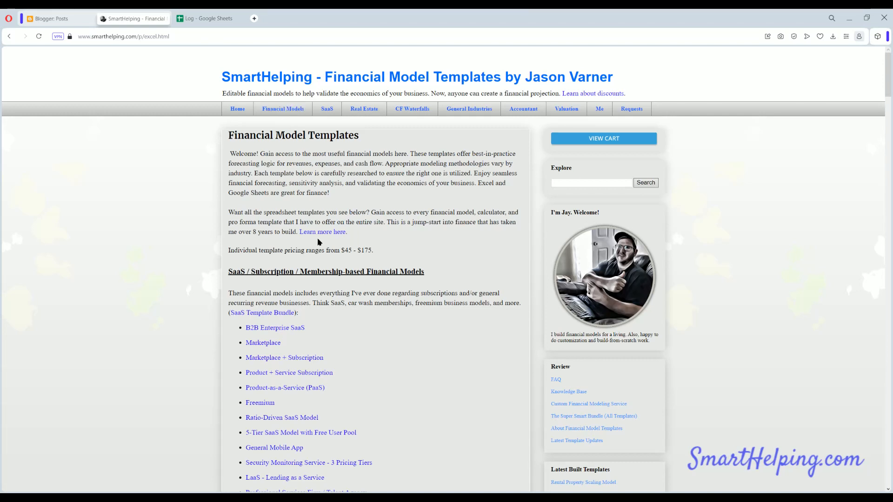
{"action": "left_click", "coordinate": [321, 232]}
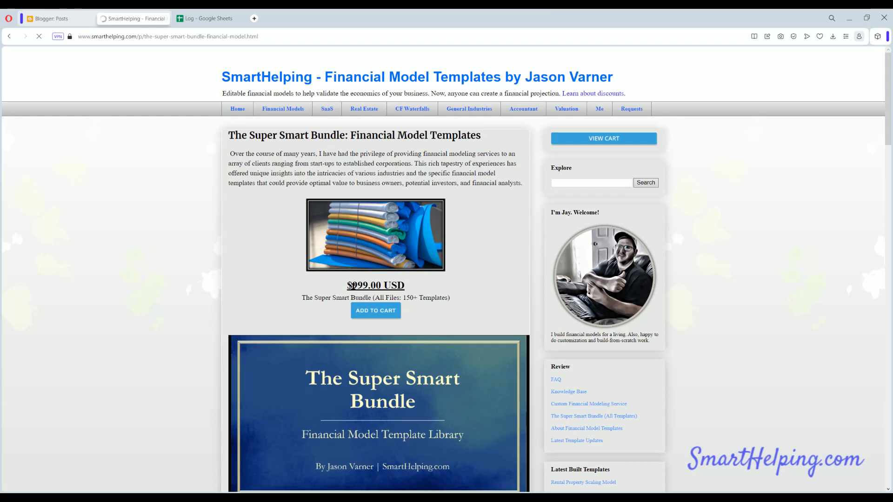